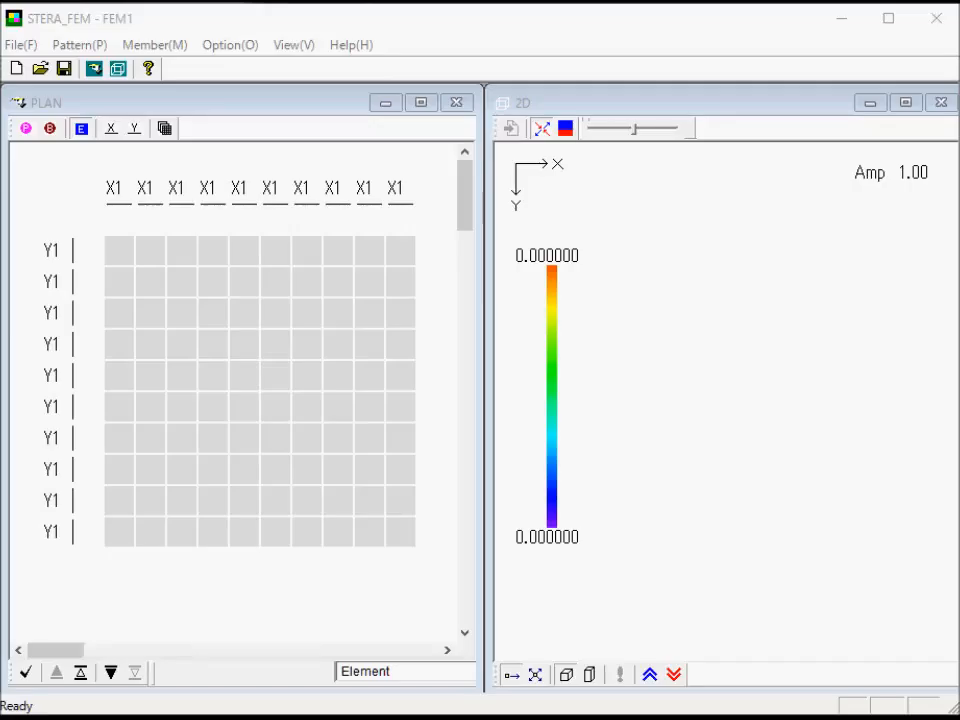
Step: Place E1 elements in the first five cells of the plan's top row
{"action": "left_click", "coordinate": [120, 260]}
{"action": "left_click", "coordinate": [151, 260]}
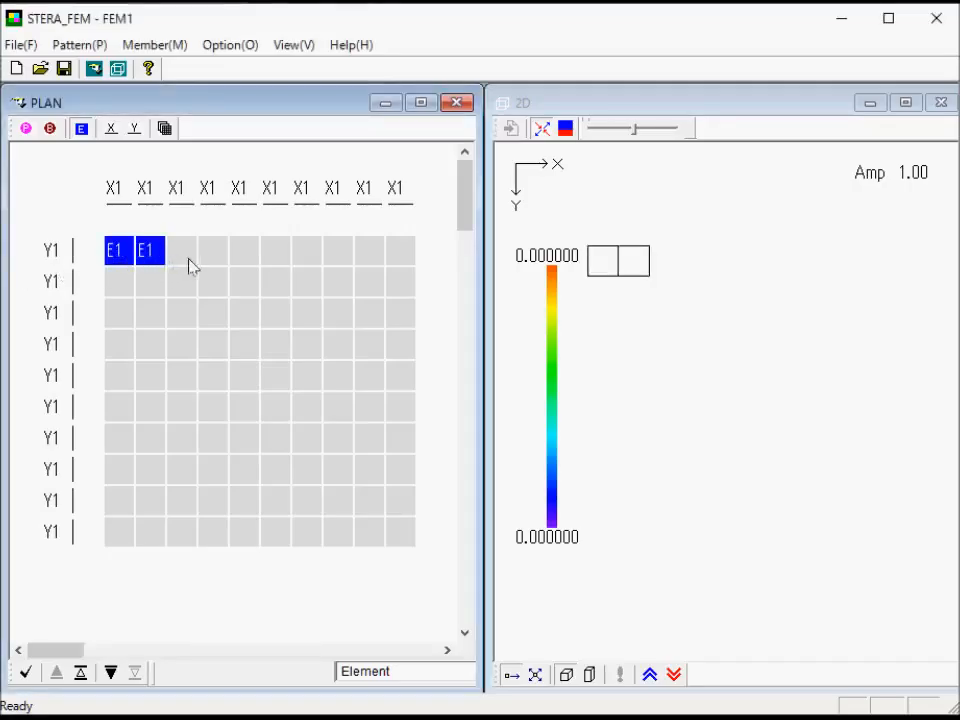
{"action": "left_click", "coordinate": [188, 260]}
{"action": "left_click", "coordinate": [218, 259]}
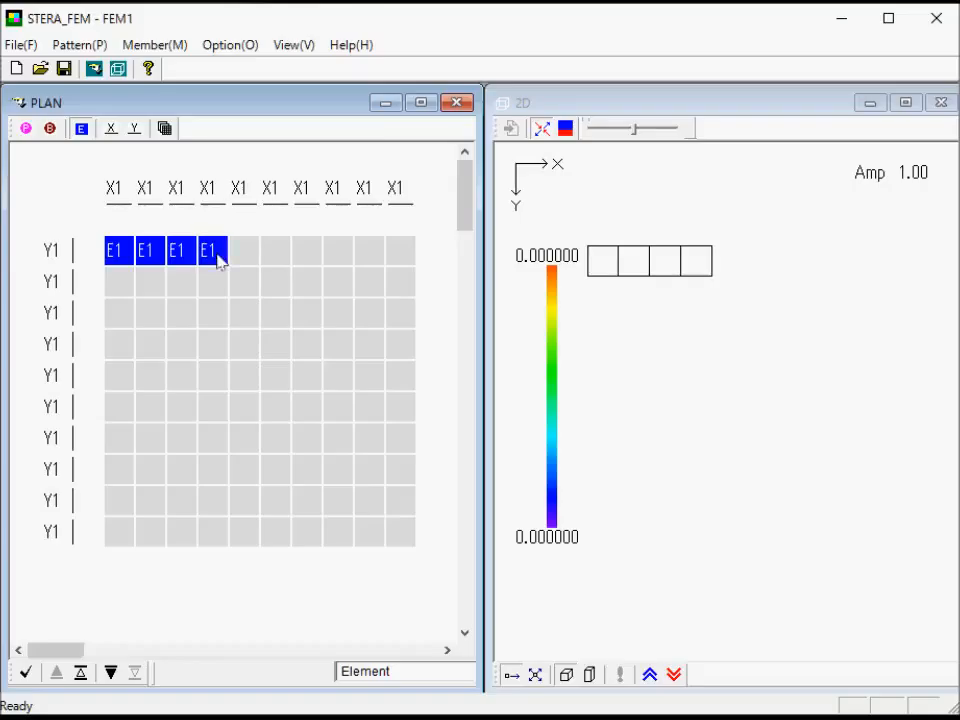
{"action": "left_click", "coordinate": [252, 258]}
Step: Remove the elements from the second to fifth cells of the top row
{"action": "left_click", "coordinate": [252, 258]}
{"action": "left_click", "coordinate": [223, 259]}
{"action": "left_click", "coordinate": [189, 260]}
{"action": "left_click", "coordinate": [156, 256]}
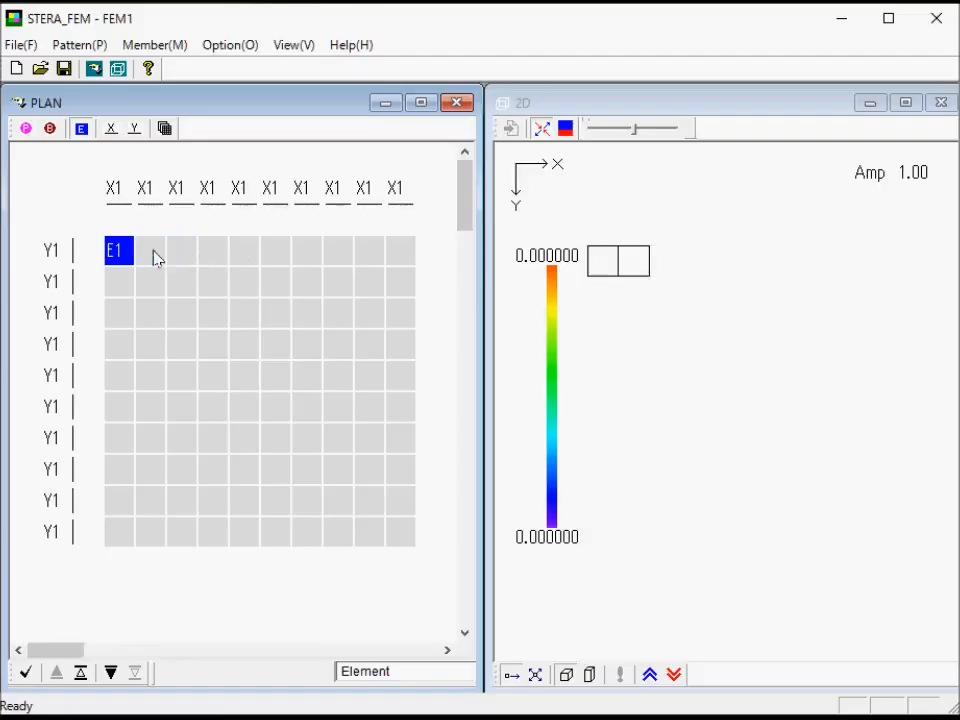
Step: Assign E1 to the first cell and fill the entire 10 by 10 plan grid with E1 elements
{"action": "right_click", "coordinate": [125, 255]}
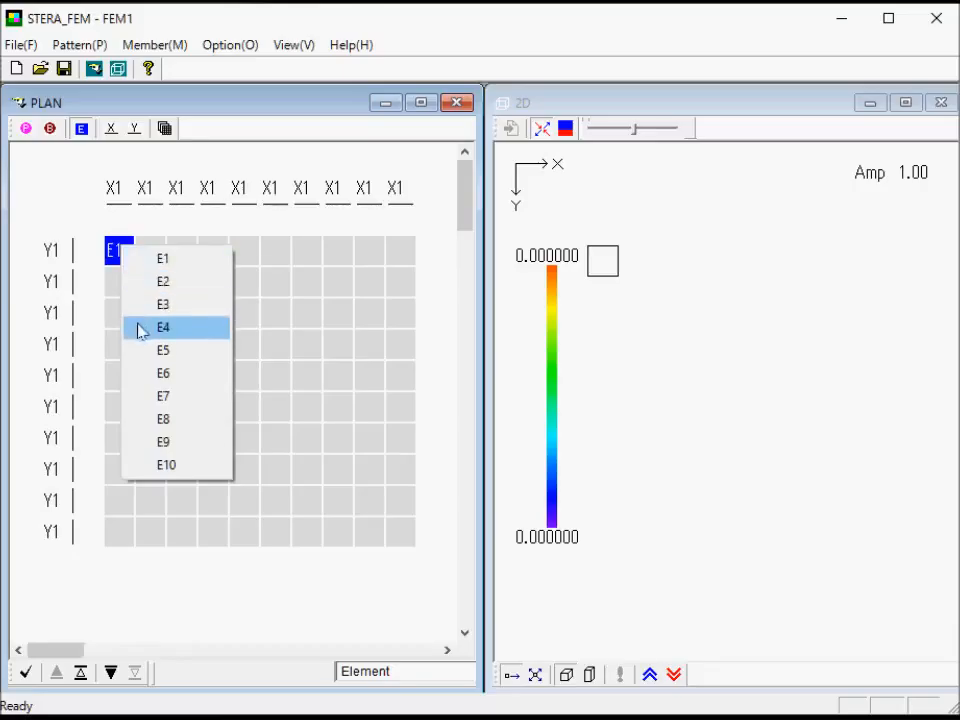
{"action": "left_click", "coordinate": [149, 262]}
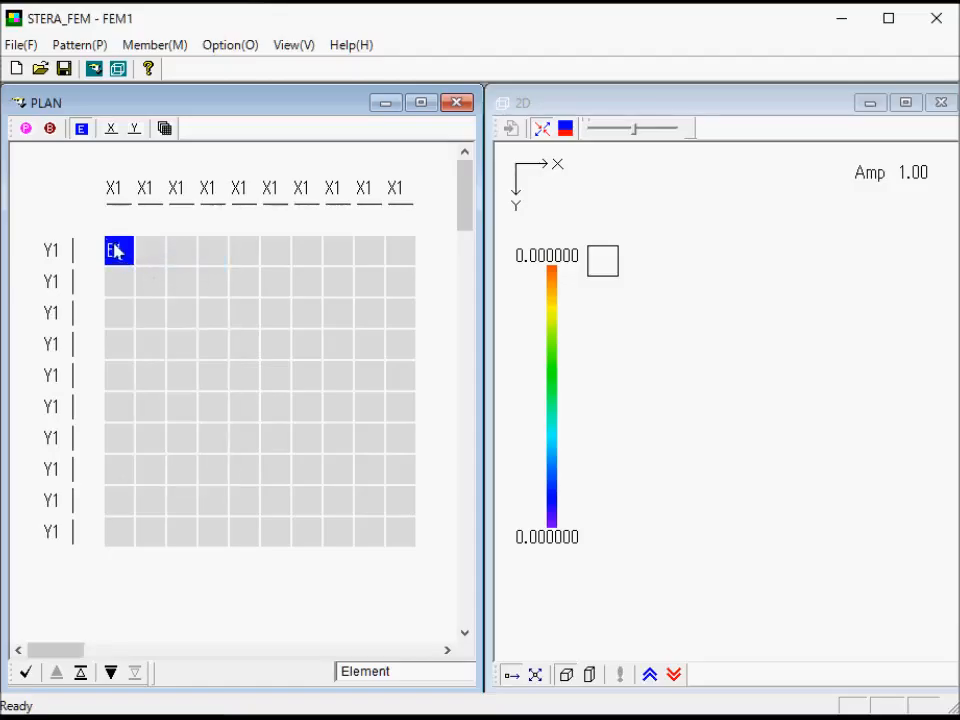
{"action": "left_click_drag", "start_coordinate": [89, 223], "coordinate": [437, 574]}
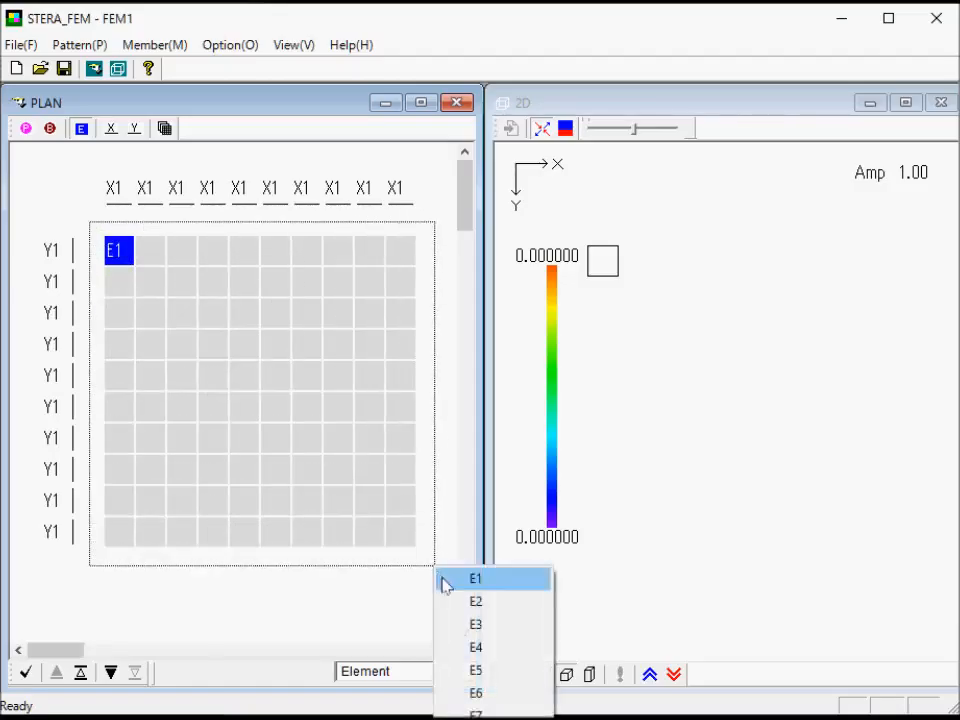
{"action": "left_click", "coordinate": [451, 588]}
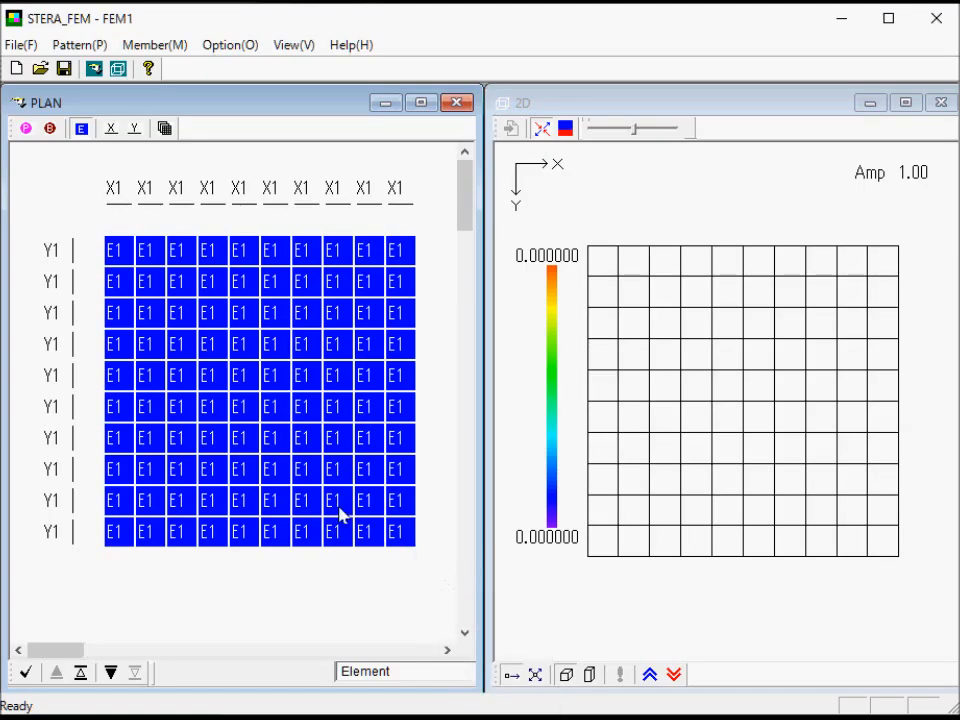
Step: Assign E2 to the central 6 by 6 block of elements and clear the 4 by 4 cells inside it
{"action": "left_click_drag", "start_coordinate": [181, 315], "coordinate": [364, 506]}
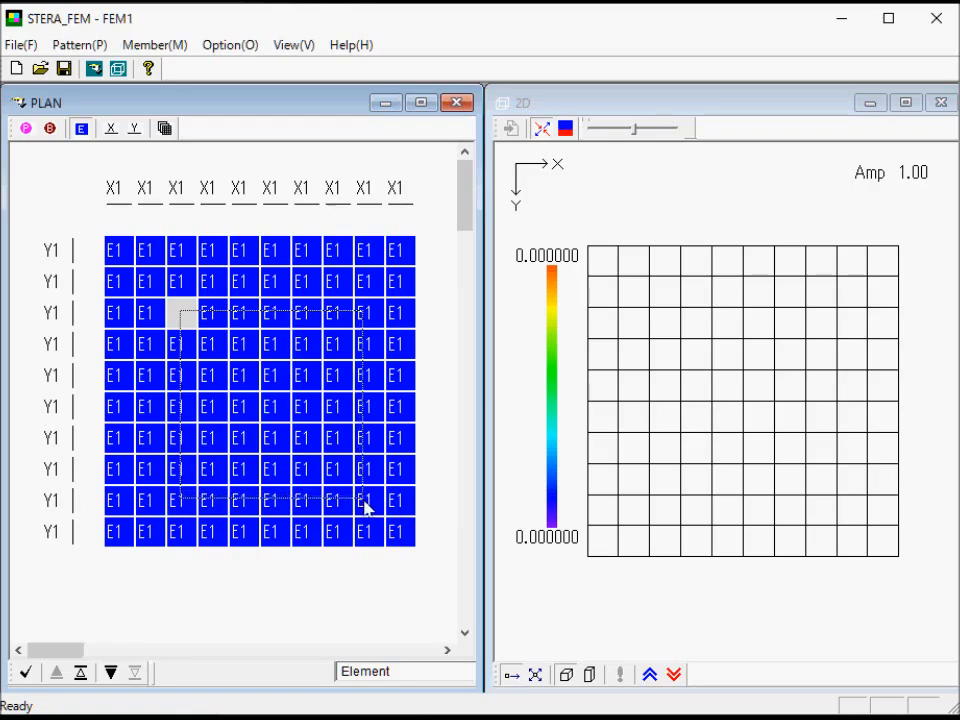
{"action": "left_click", "coordinate": [386, 534]}
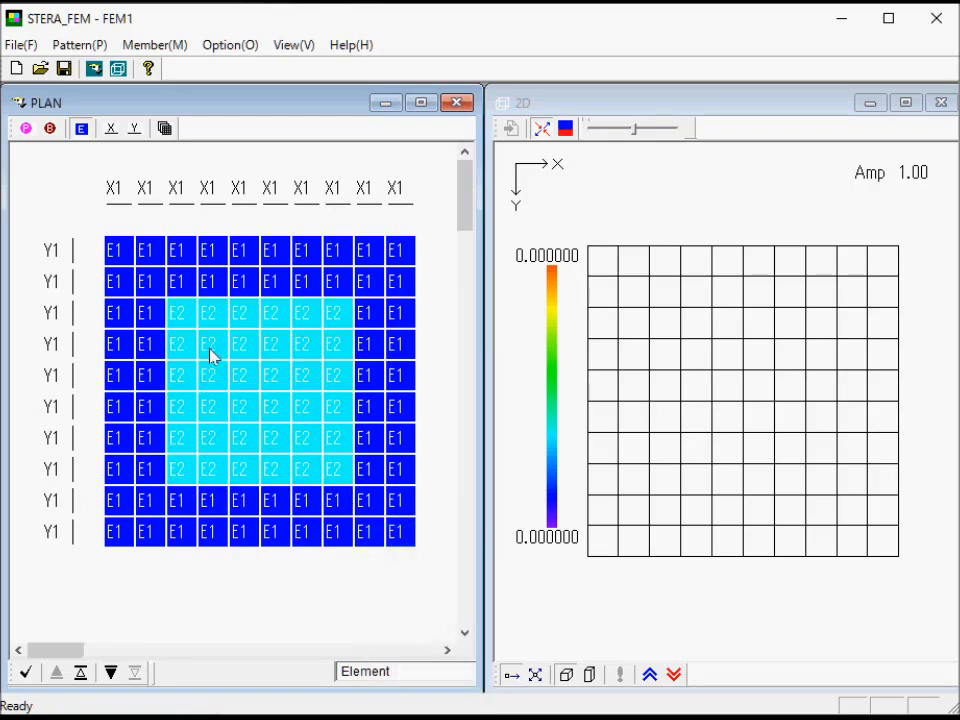
{"action": "left_click_drag", "start_coordinate": [206, 344], "coordinate": [333, 468]}
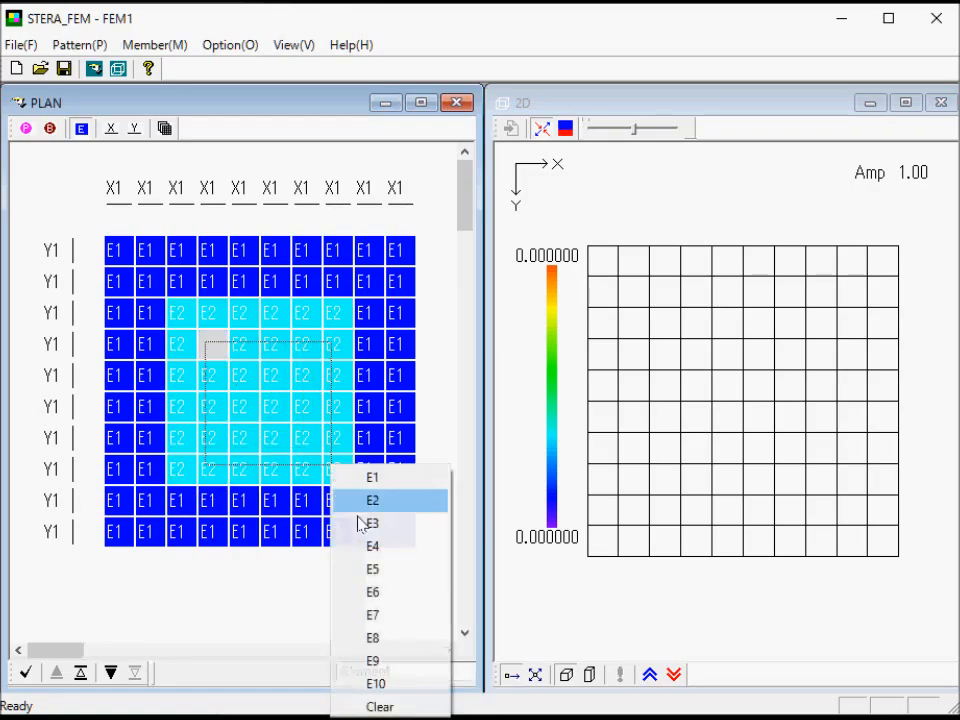
{"action": "left_click", "coordinate": [380, 707]}
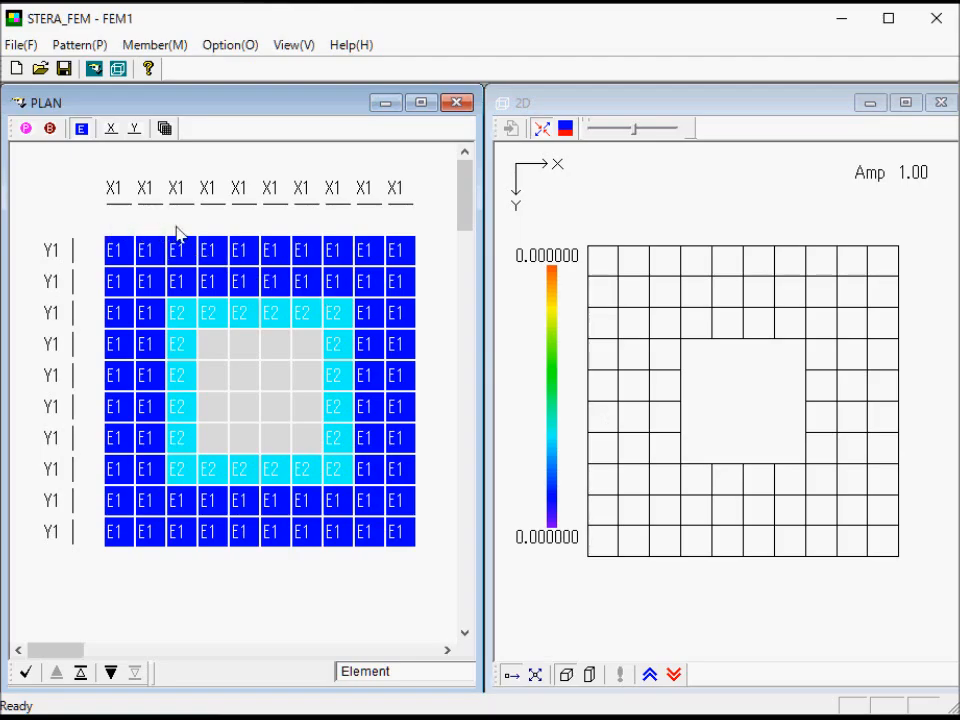
Step: Assign span type X1 to the first column and span type Y1 to the first row
{"action": "left_click", "coordinate": [114, 193]}
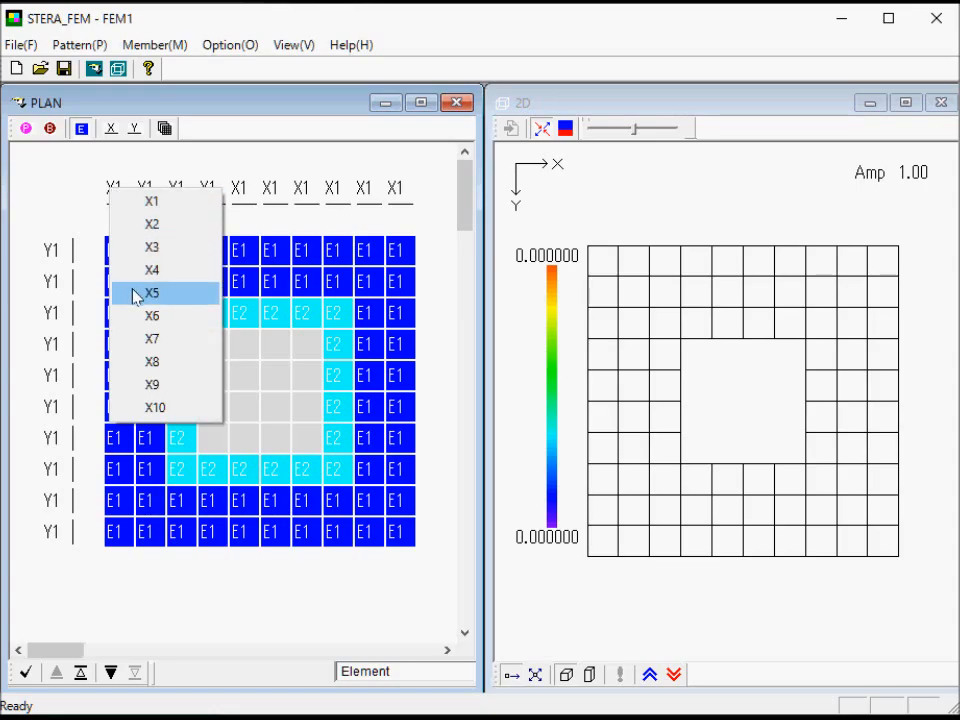
{"action": "left_click", "coordinate": [137, 203]}
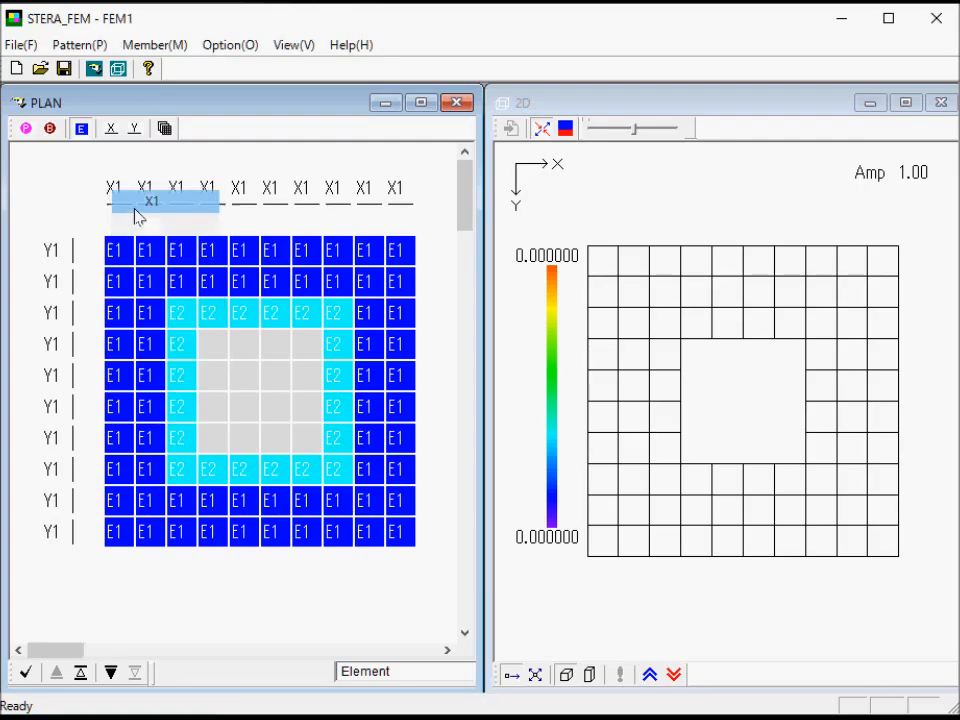
{"action": "left_click", "coordinate": [54, 256]}
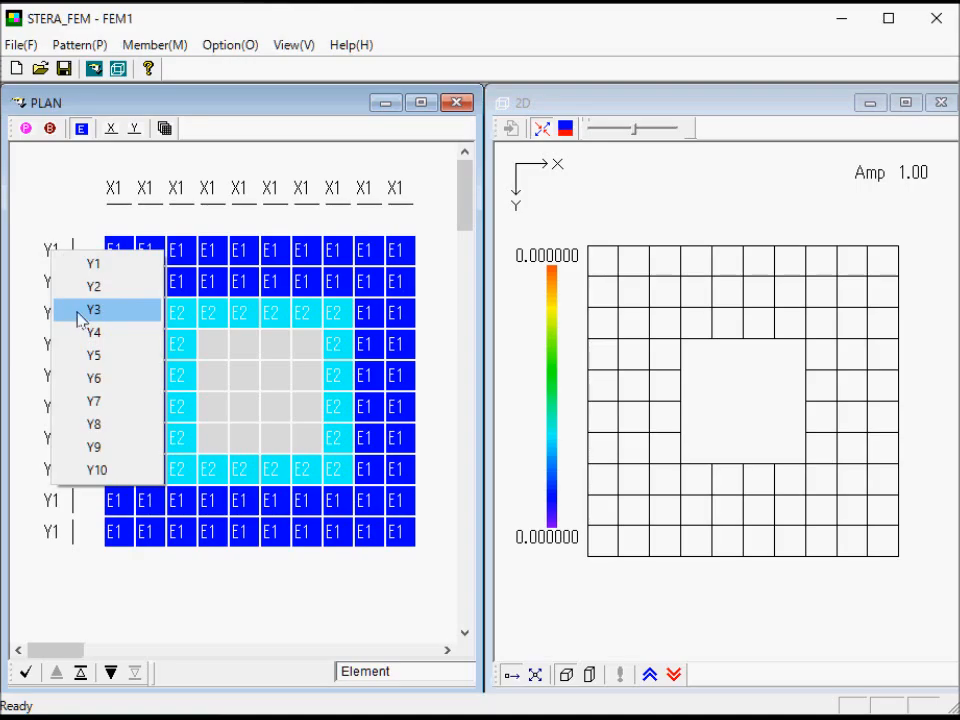
{"action": "left_click", "coordinate": [79, 266]}
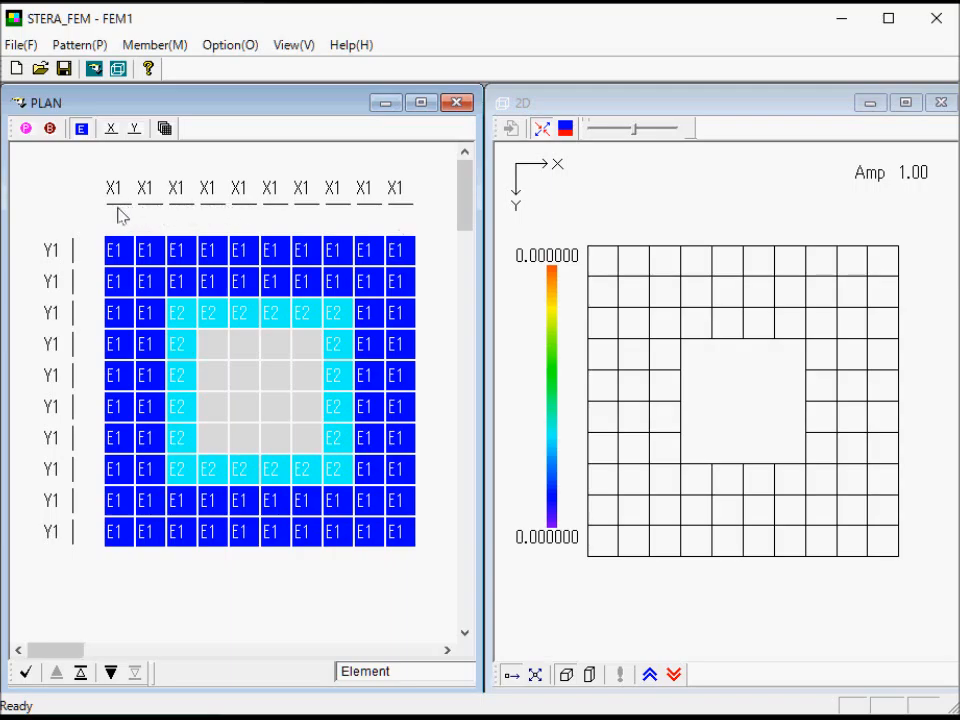
Step: Look through the available X element counts for the frame grid and decline to clear the element information
{"action": "left_click", "coordinate": [167, 131]}
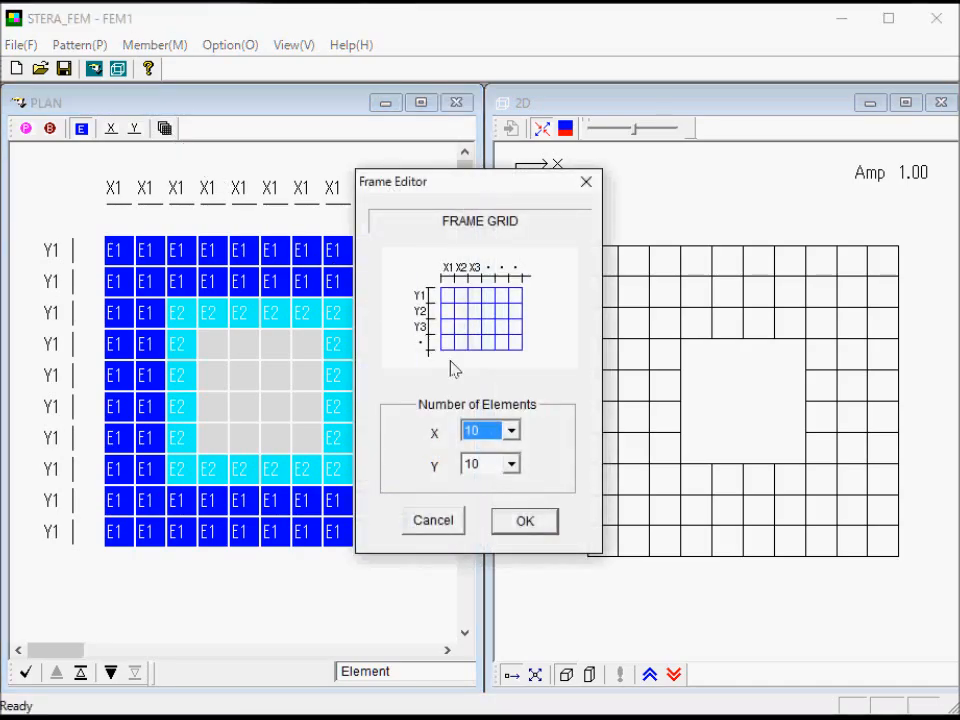
{"action": "left_click", "coordinate": [512, 431]}
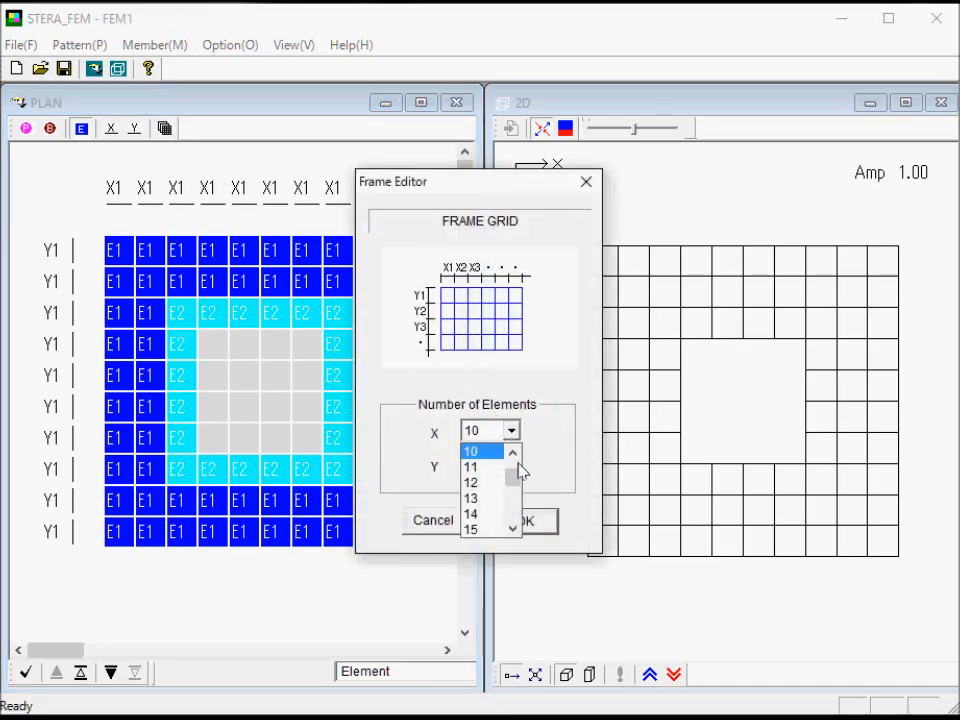
{"action": "left_click_drag", "start_coordinate": [520, 482], "coordinate": [510, 525]}
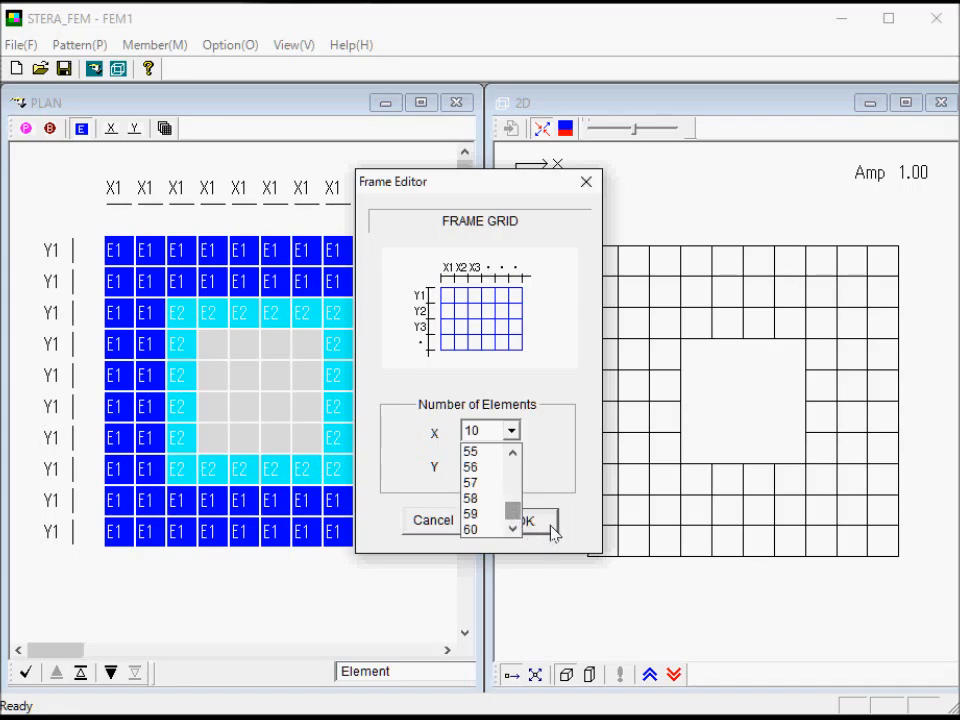
{"action": "left_click", "coordinate": [552, 532]}
{"action": "left_click", "coordinate": [551, 531]}
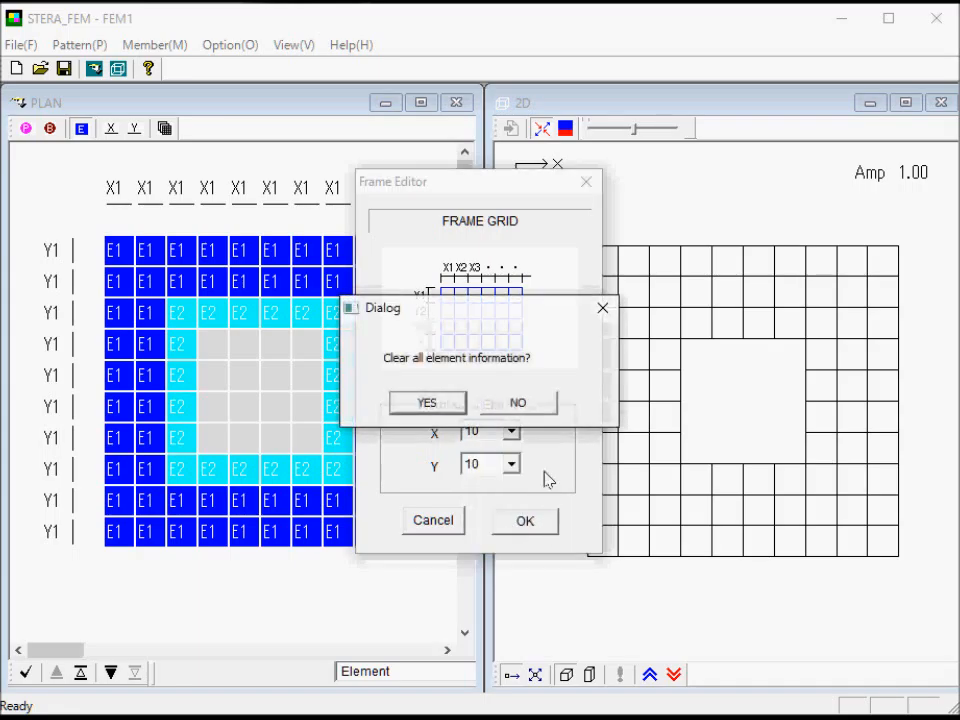
{"action": "left_click", "coordinate": [537, 409]}
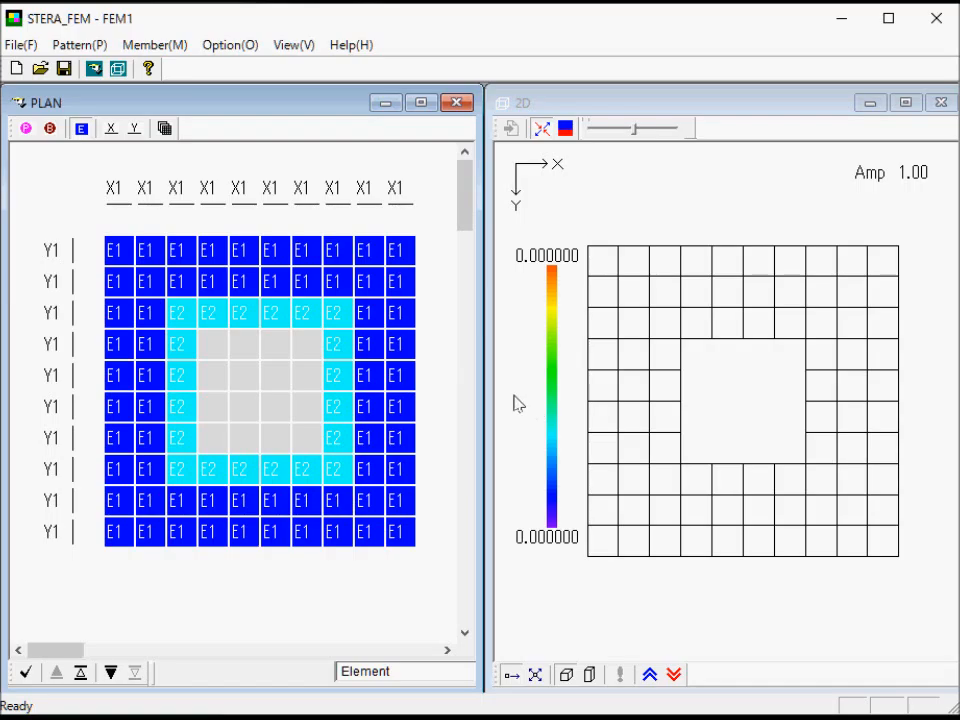
Step: Store element type E1 with a thickness of 100 mm and keep blue as its color
{"action": "left_click", "coordinate": [81, 129]}
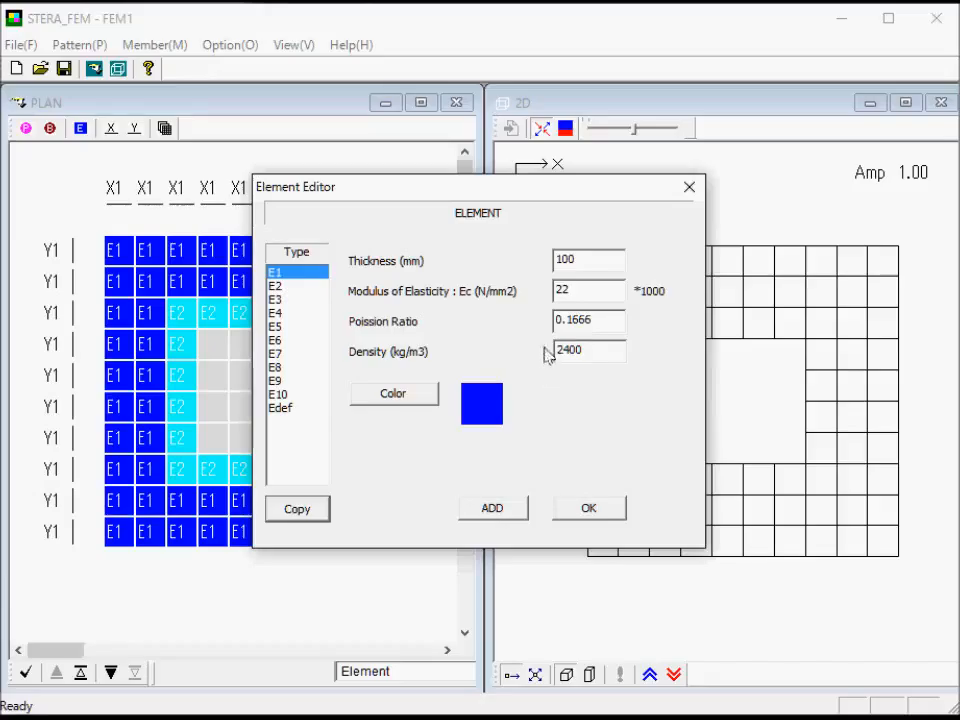
{"action": "left_click", "coordinate": [580, 256]}
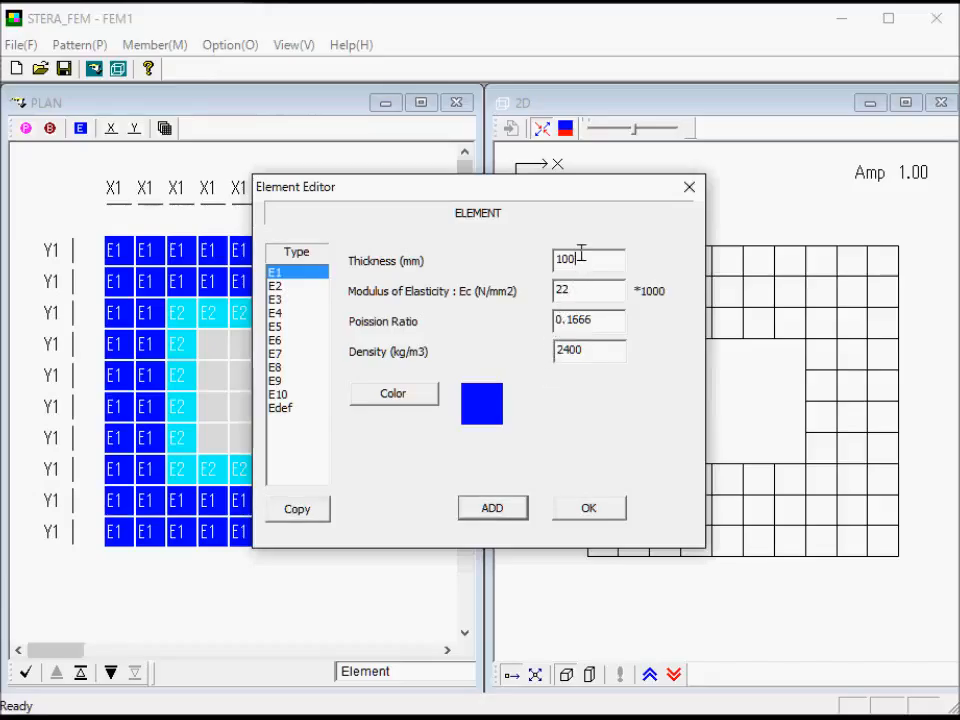
{"action": "left_click", "coordinate": [500, 509]}
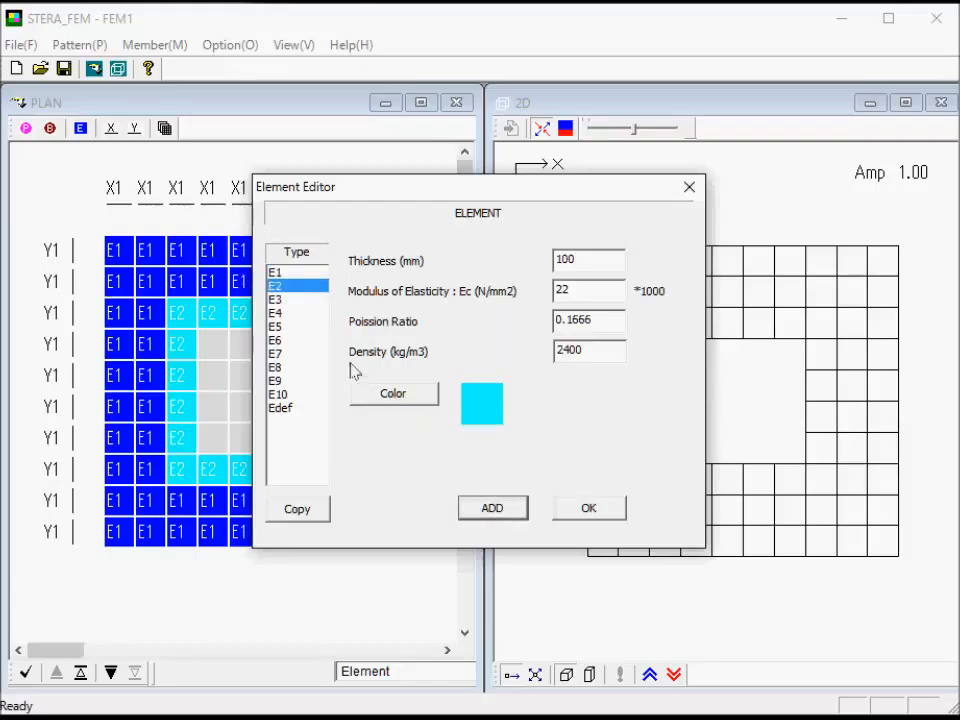
{"action": "left_click", "coordinate": [299, 273]}
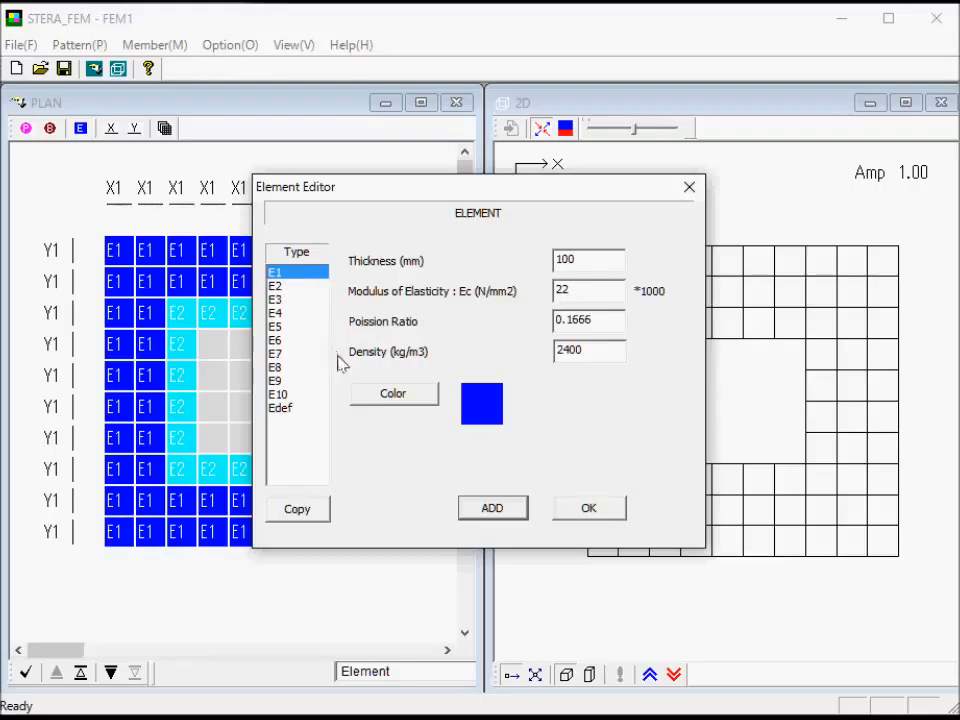
{"action": "left_click", "coordinate": [370, 396]}
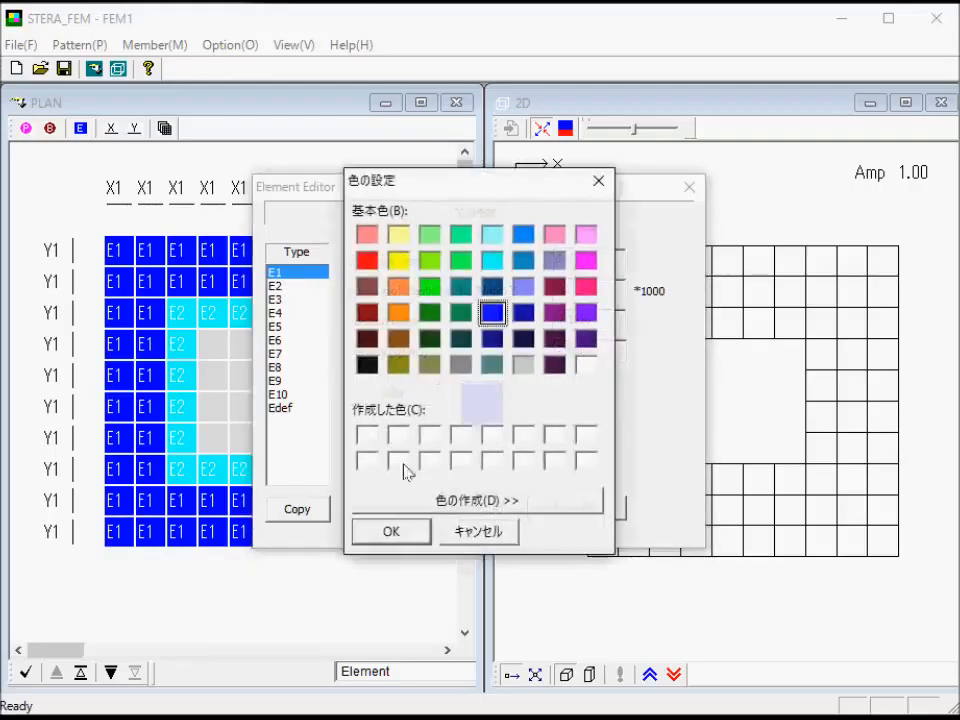
{"action": "left_click", "coordinate": [418, 534]}
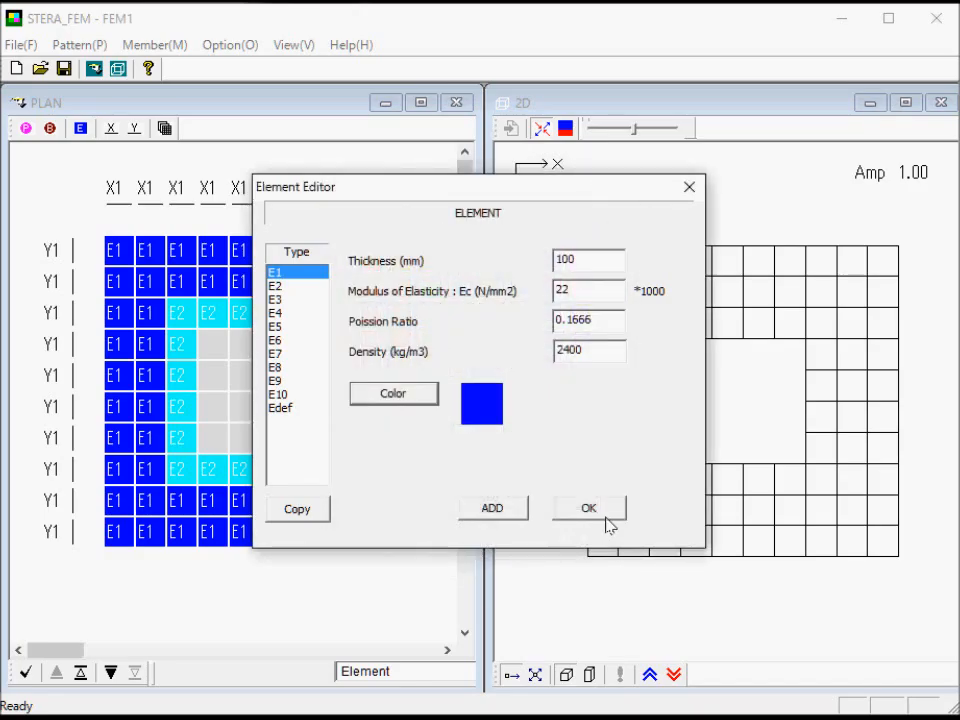
{"action": "left_click", "coordinate": [603, 516]}
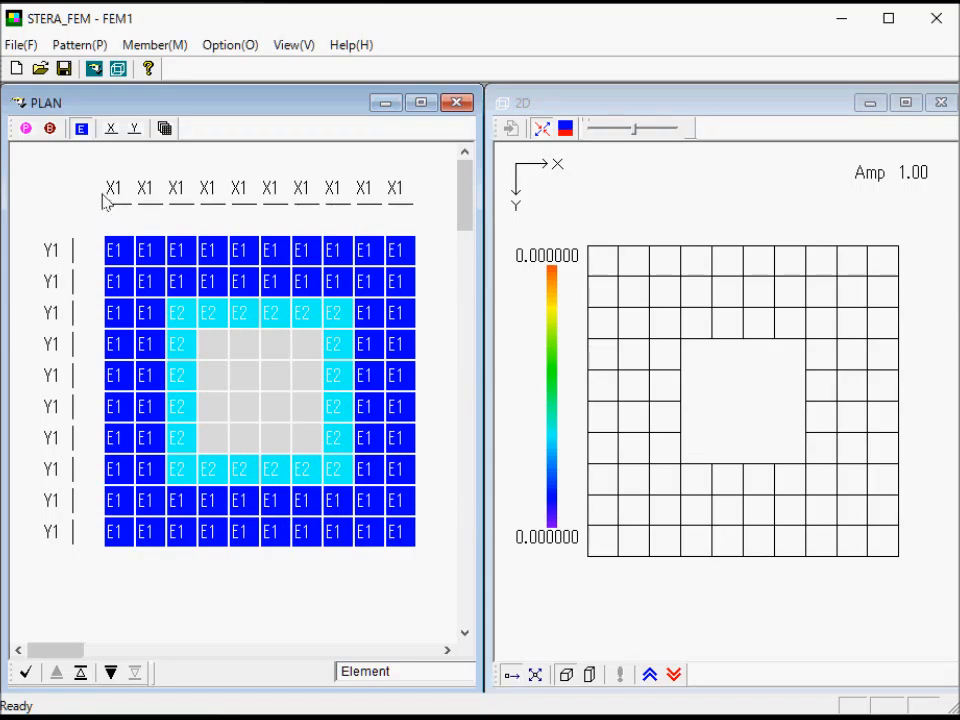
Step: Store span type X1 with a width of 100 mm
{"action": "left_click", "coordinate": [108, 130]}
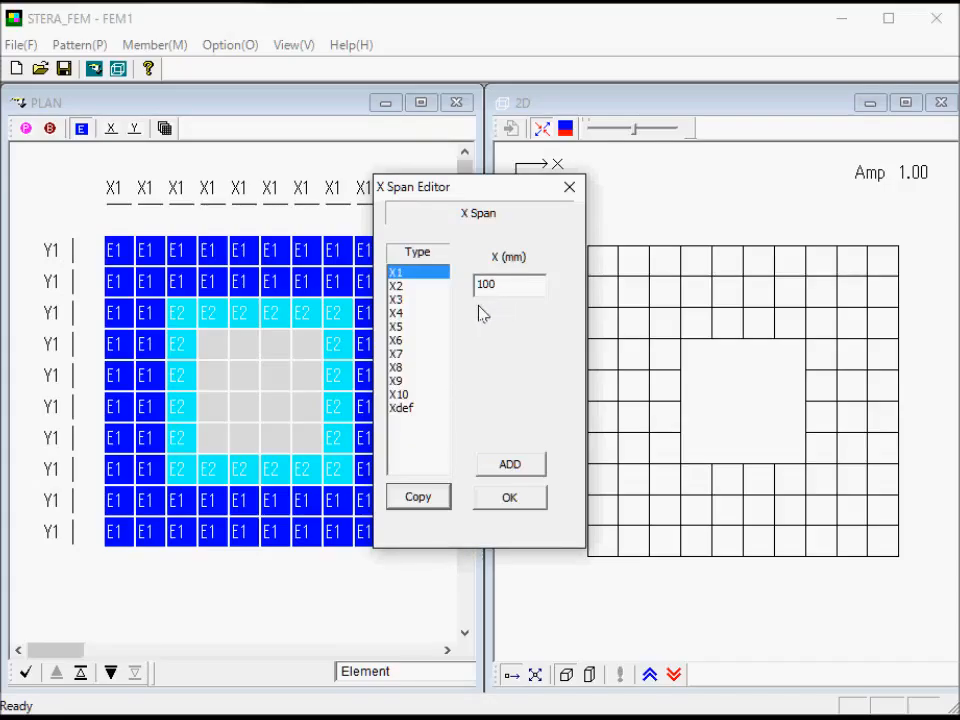
{"action": "left_click", "coordinate": [500, 285]}
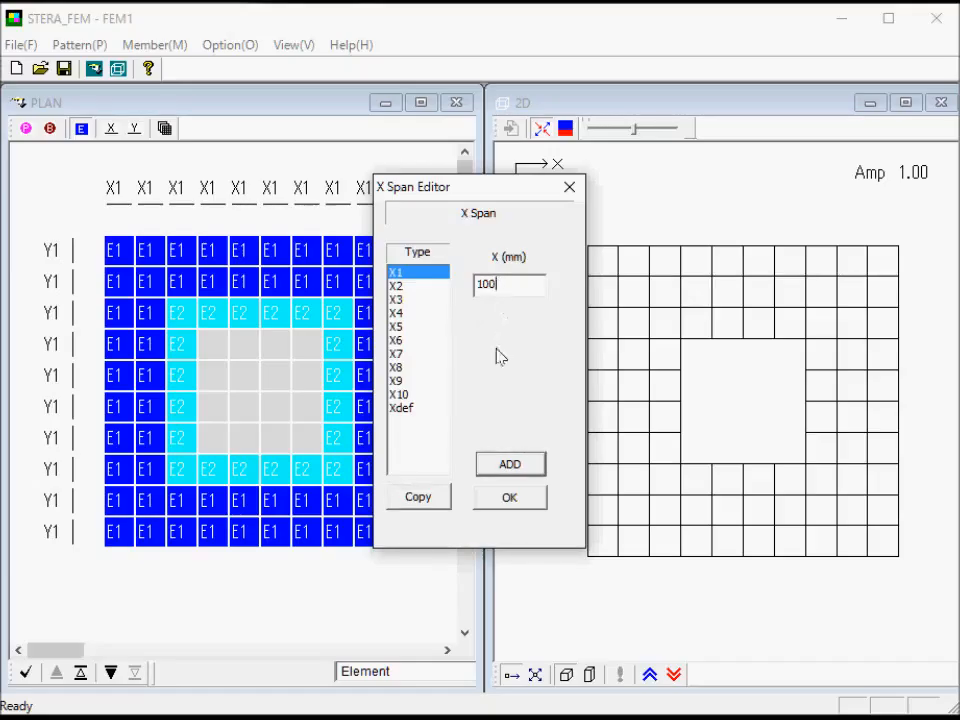
{"action": "left_click", "coordinate": [491, 465]}
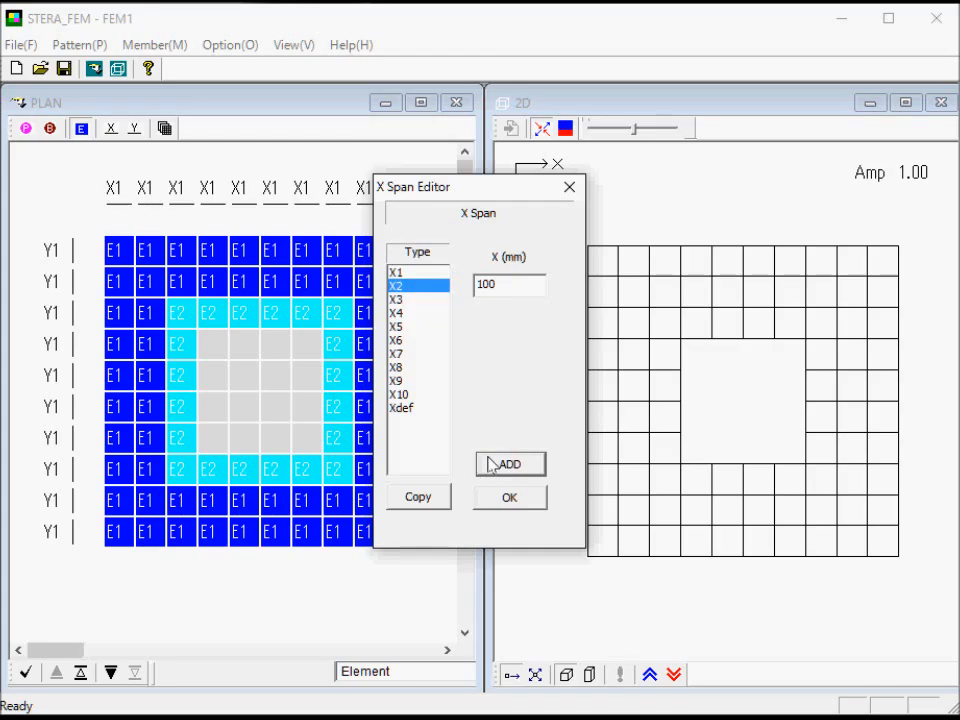
{"action": "left_click", "coordinate": [421, 274]}
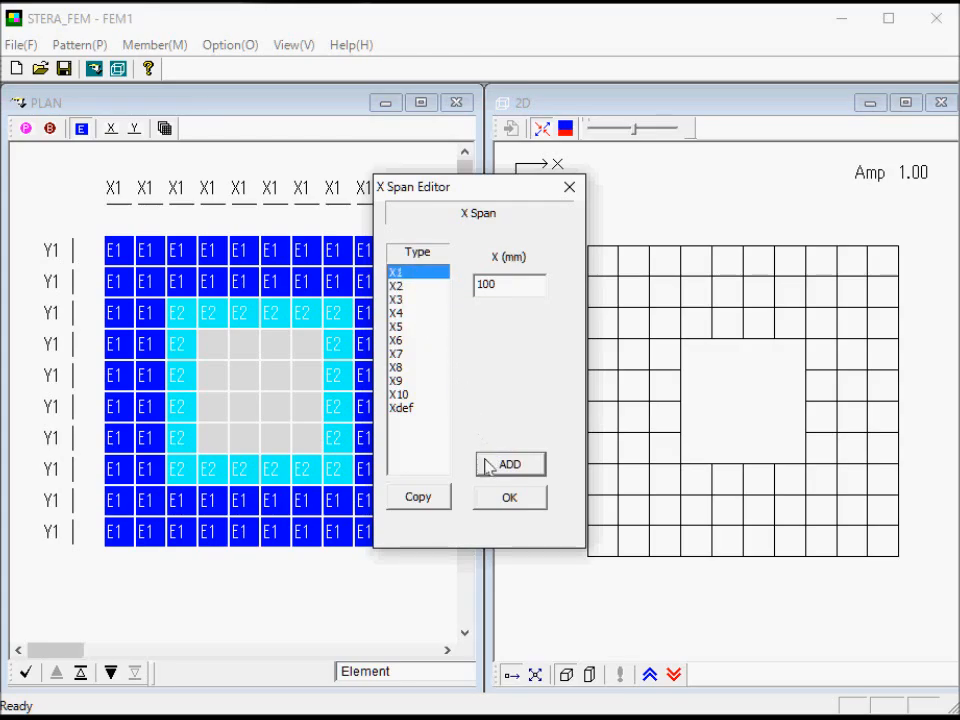
{"action": "left_click", "coordinate": [506, 497]}
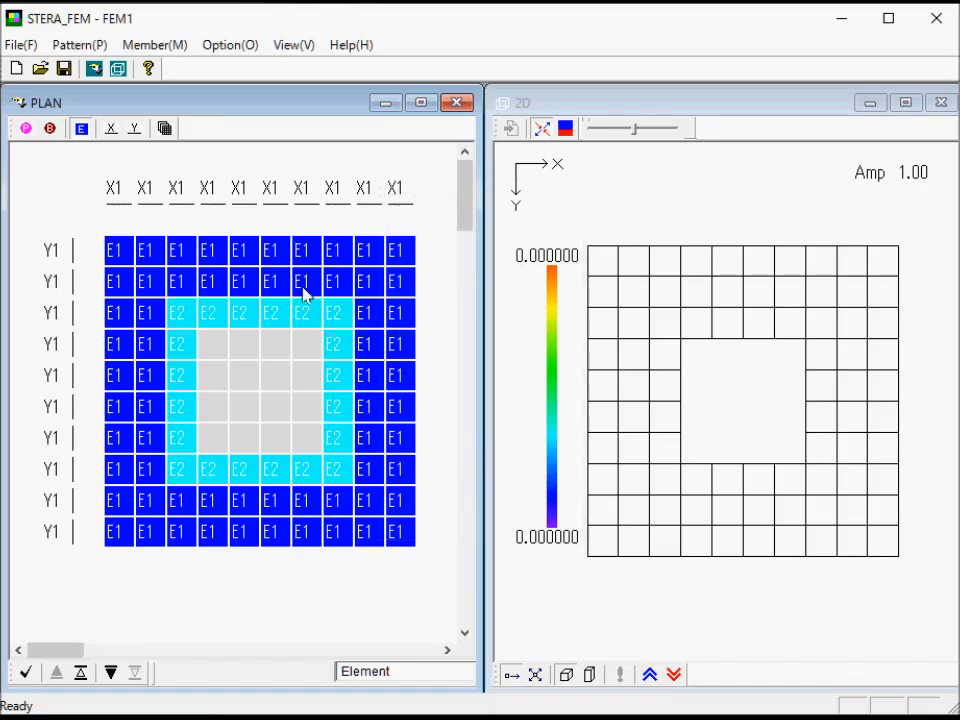
Step: Check the Y1 span size and switch the plan to the Boundary Condition layer
{"action": "left_click", "coordinate": [136, 132]}
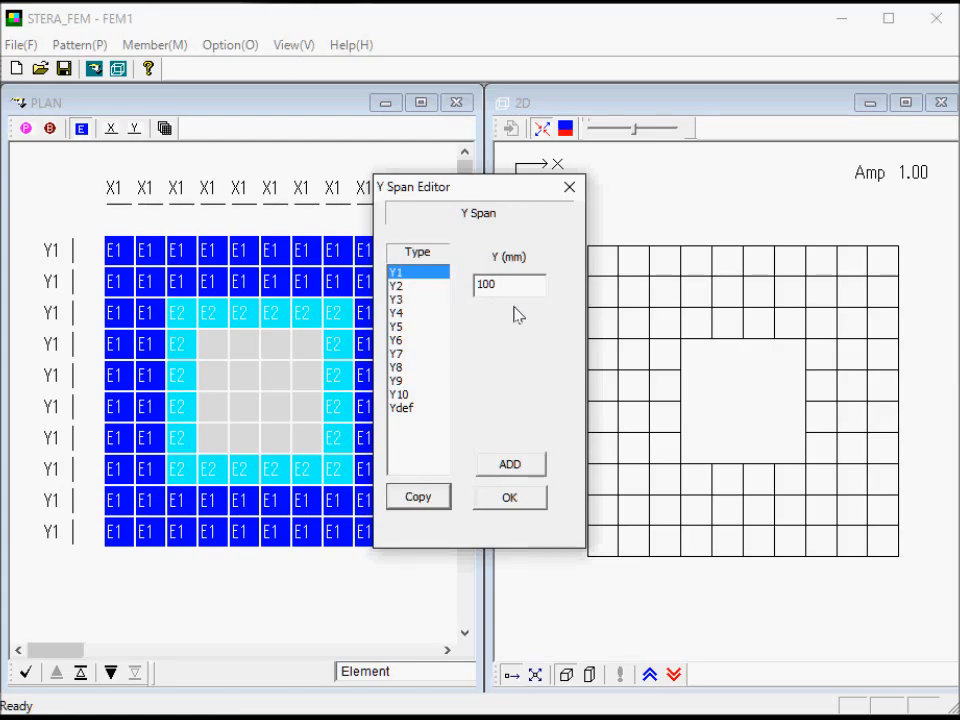
{"action": "left_click", "coordinate": [508, 497]}
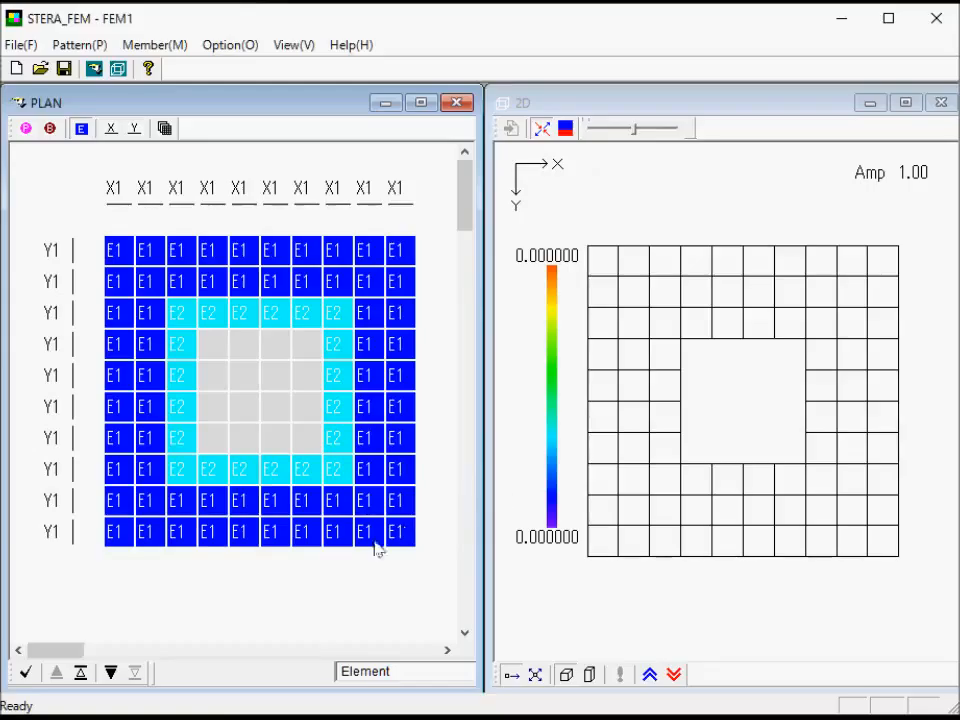
{"action": "left_click", "coordinate": [111, 673]}
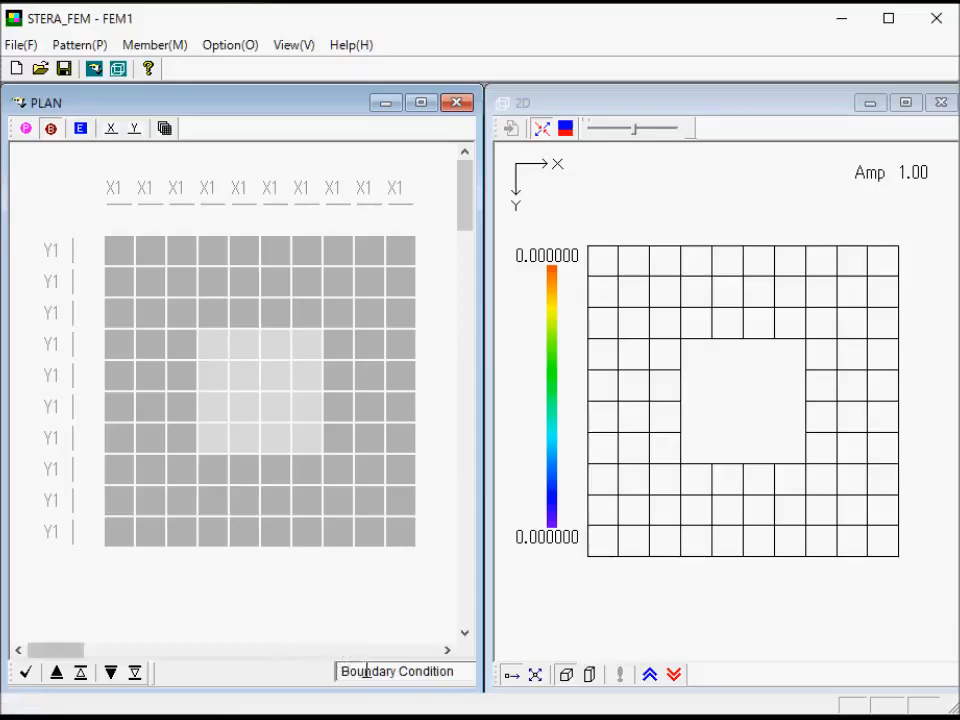
Step: Assign boundary condition B1 to every node along the bottom edge of the plate
{"action": "left_click", "coordinate": [103, 547]}
{"action": "left_click", "coordinate": [134, 548]}
{"action": "left_click", "coordinate": [165, 548]}
{"action": "left_click_drag", "start_coordinate": [71, 537], "coordinate": [454, 591]}
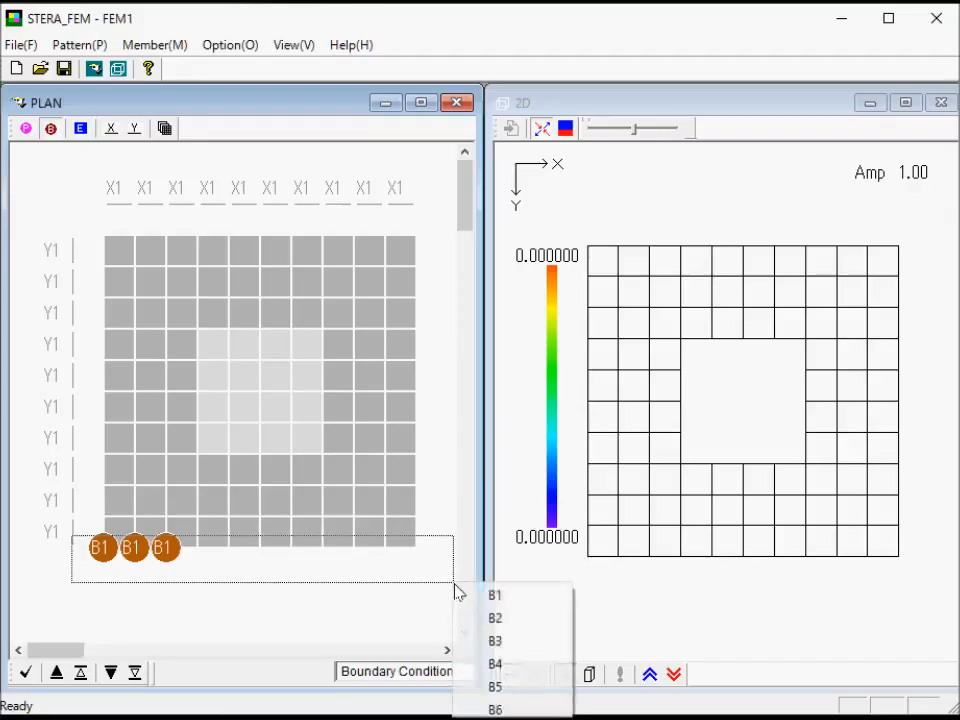
{"action": "left_click", "coordinate": [487, 598]}
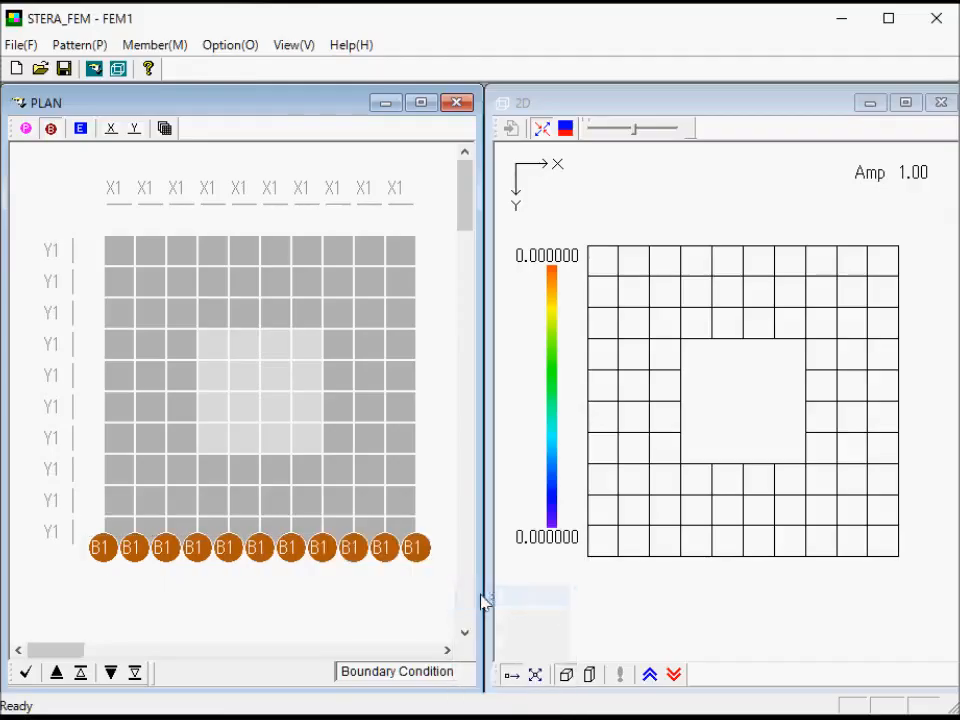
Step: Check the boundary types available for a bottom-edge node, keep B1, and review B1's support setting in the Boundary Condition Editor
{"action": "left_click", "coordinate": [228, 552]}
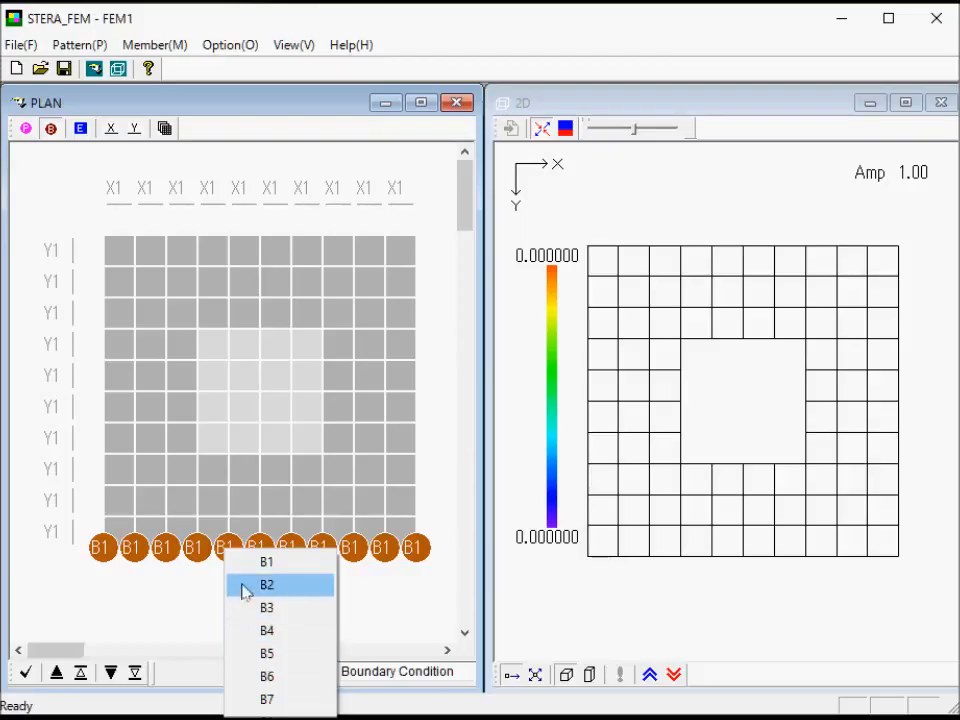
{"action": "left_click", "coordinate": [240, 566]}
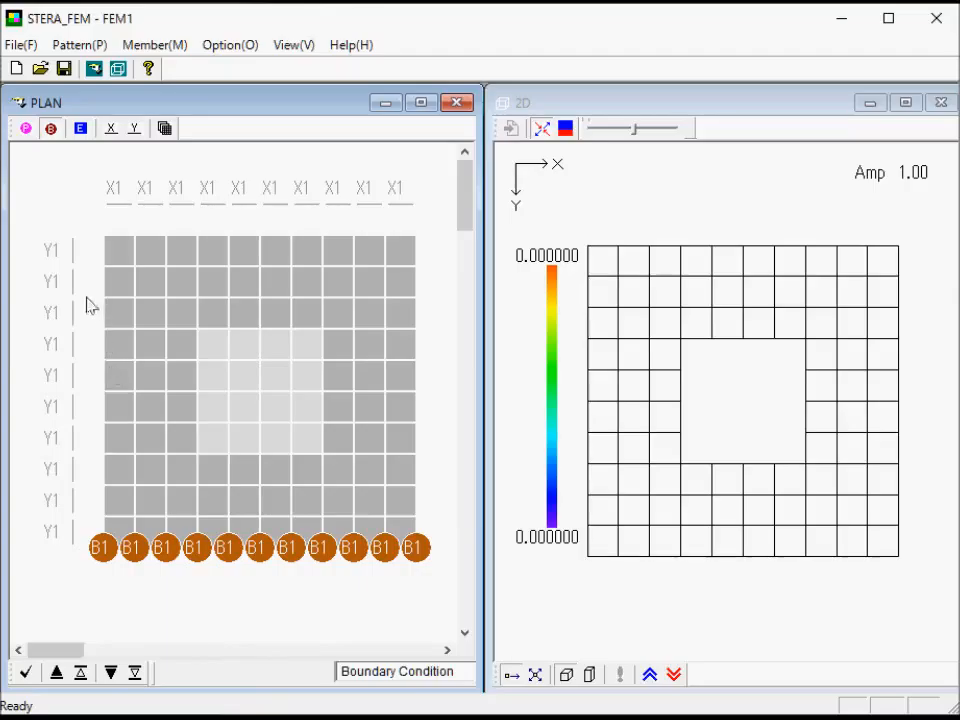
{"action": "left_click", "coordinate": [52, 132]}
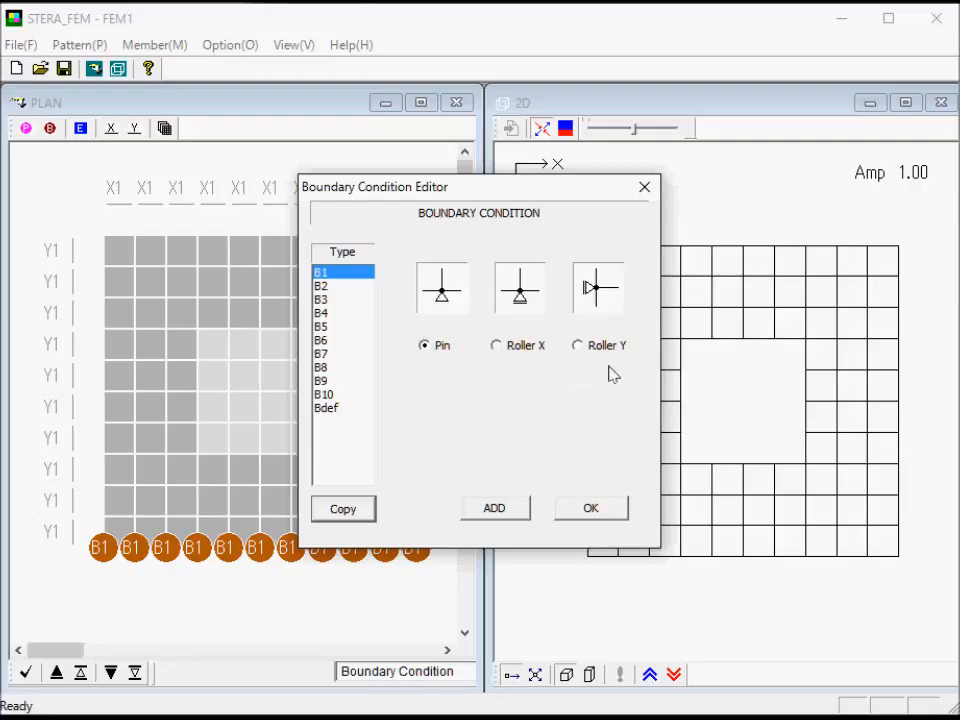
{"action": "left_click", "coordinate": [591, 510]}
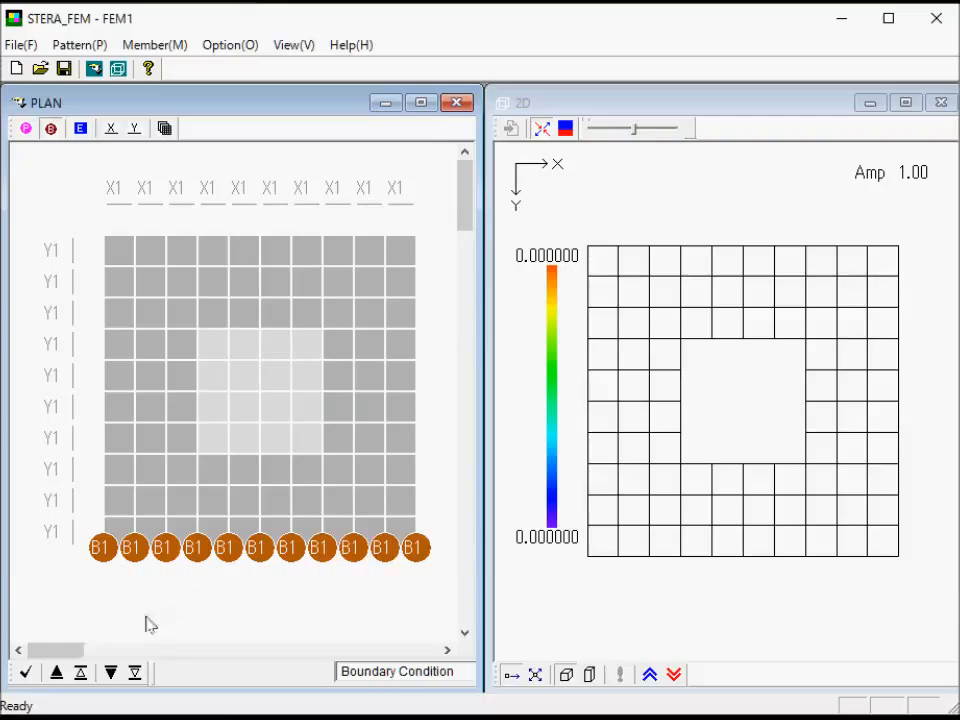
Step: Switch the plan to the Point Force layer and assign point force P1 to every node along the plate's top edge
{"action": "left_click", "coordinate": [111, 673]}
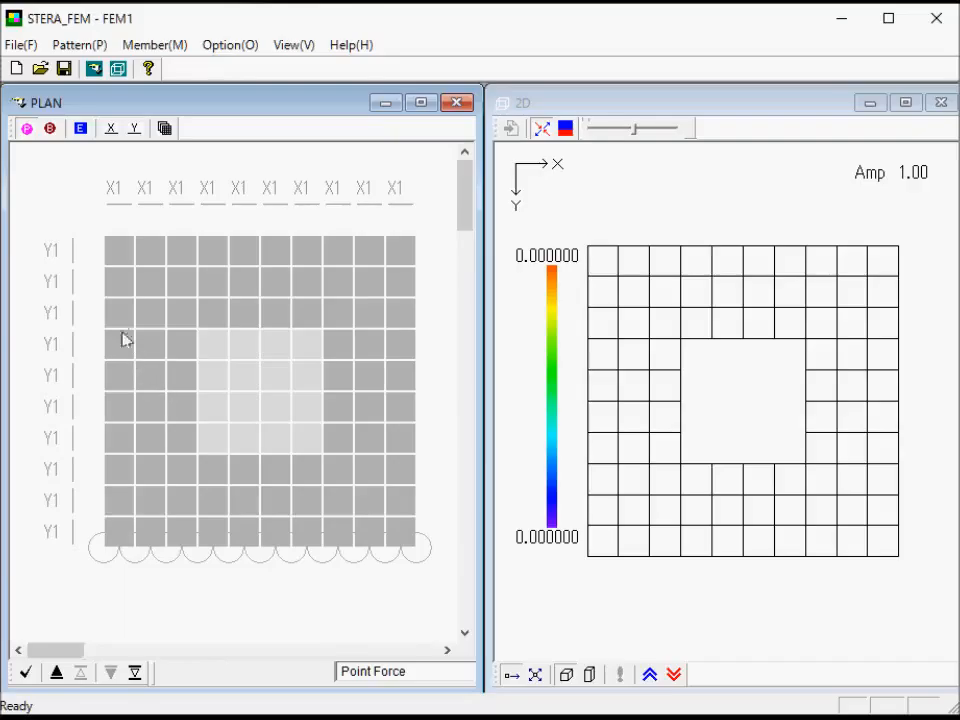
{"action": "left_click", "coordinate": [110, 246]}
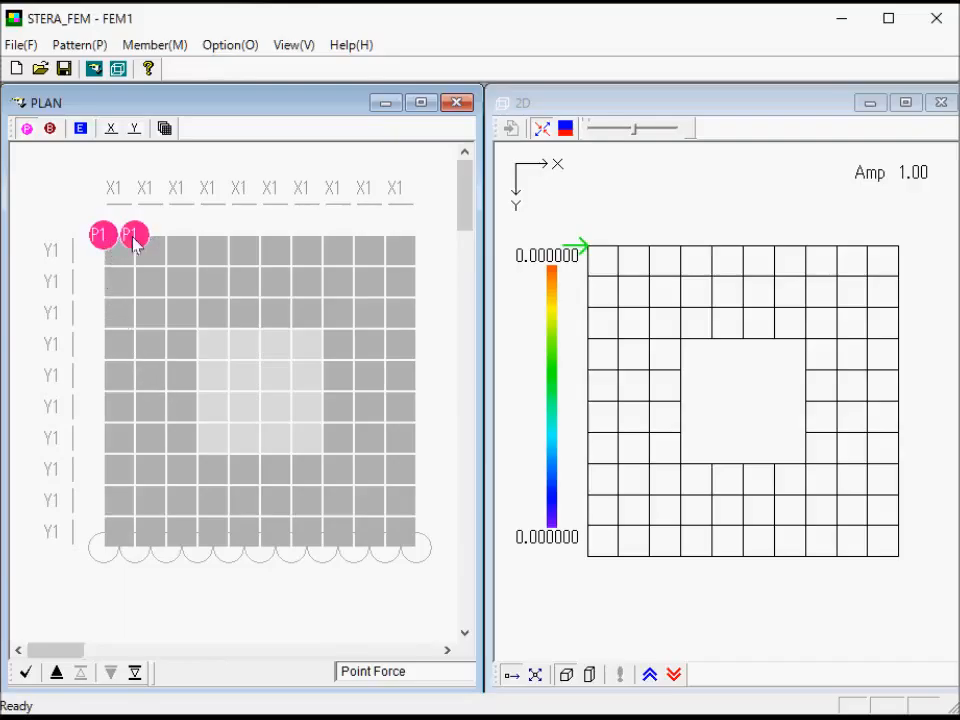
{"action": "left_click", "coordinate": [166, 244]}
{"action": "right_click_drag", "start_coordinate": [77, 205], "coordinate": [446, 261]}
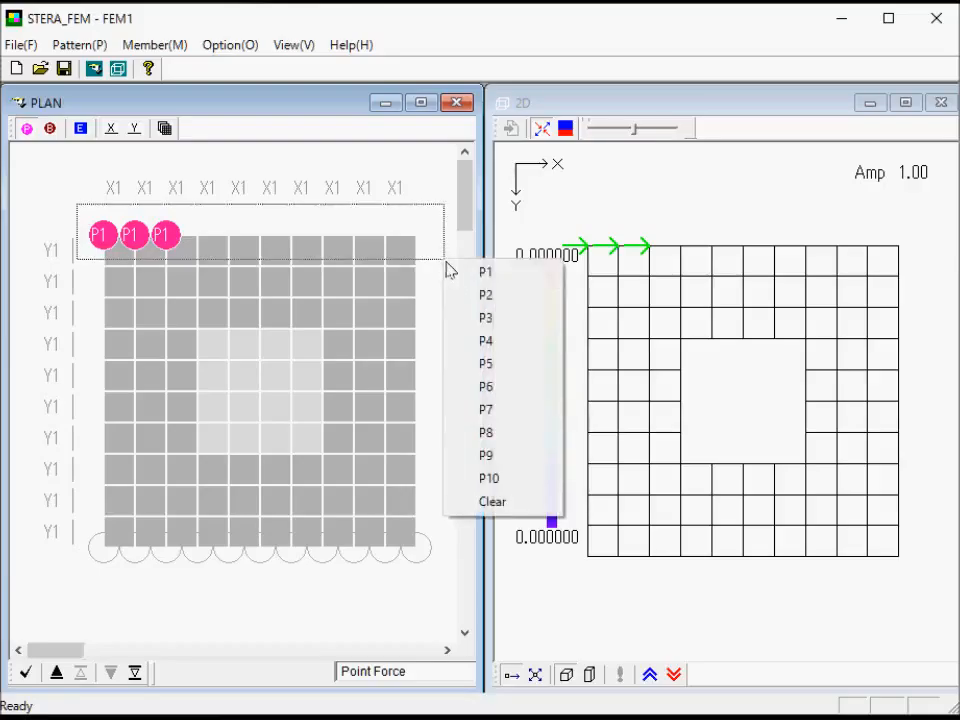
{"action": "left_click", "coordinate": [465, 274]}
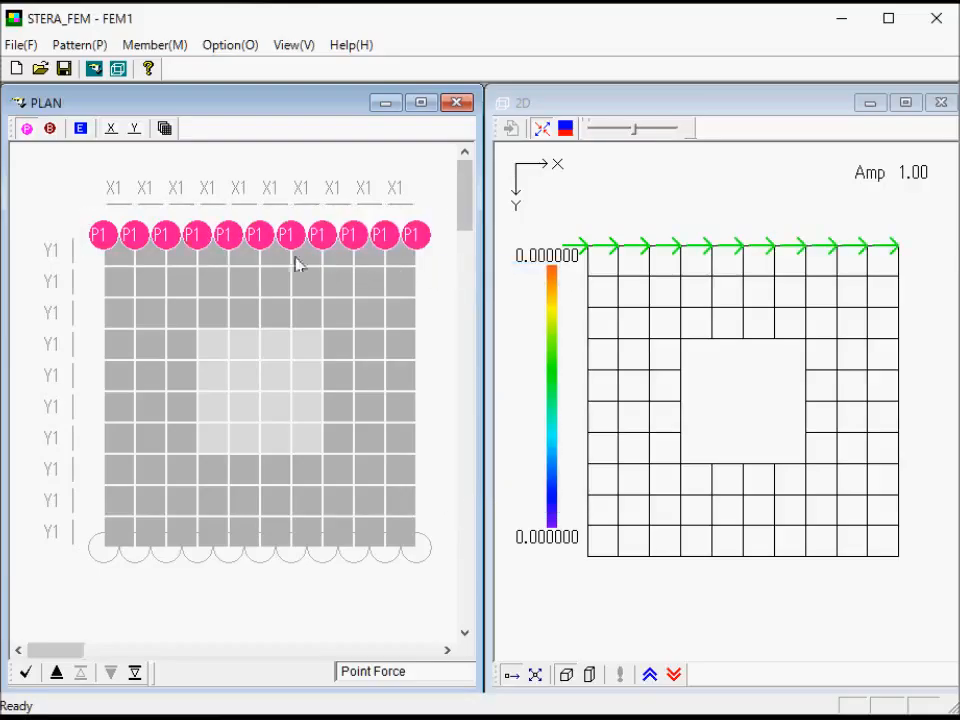
{"action": "right_click", "coordinate": [164, 241]}
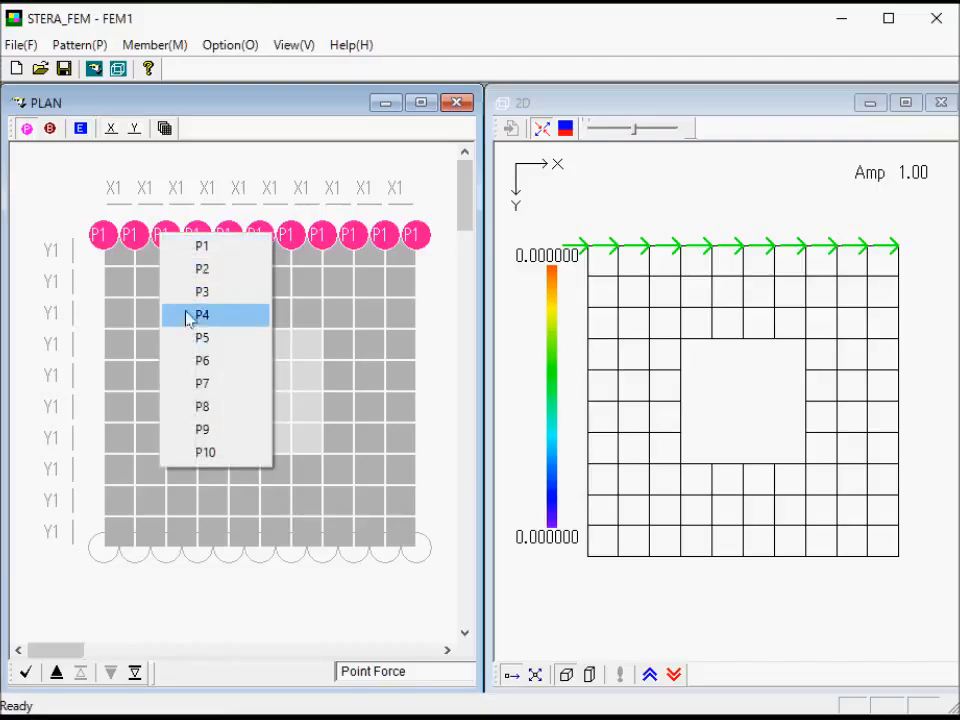
{"action": "left_click", "coordinate": [184, 251]}
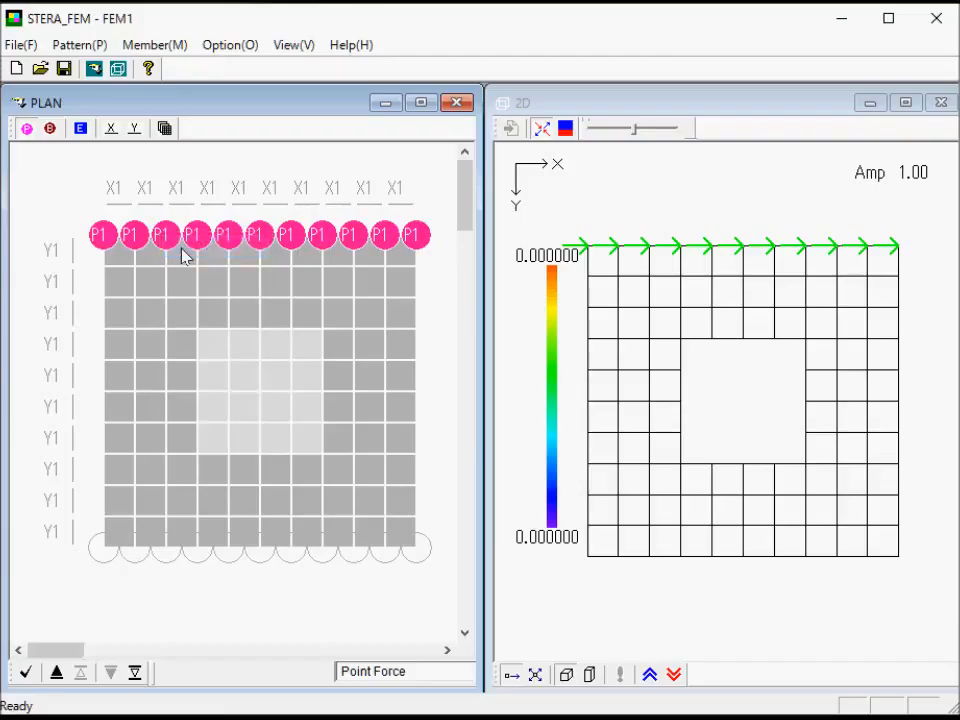
Step: Store point force type P1 with an X force of 1000 N
{"action": "left_click", "coordinate": [27, 130]}
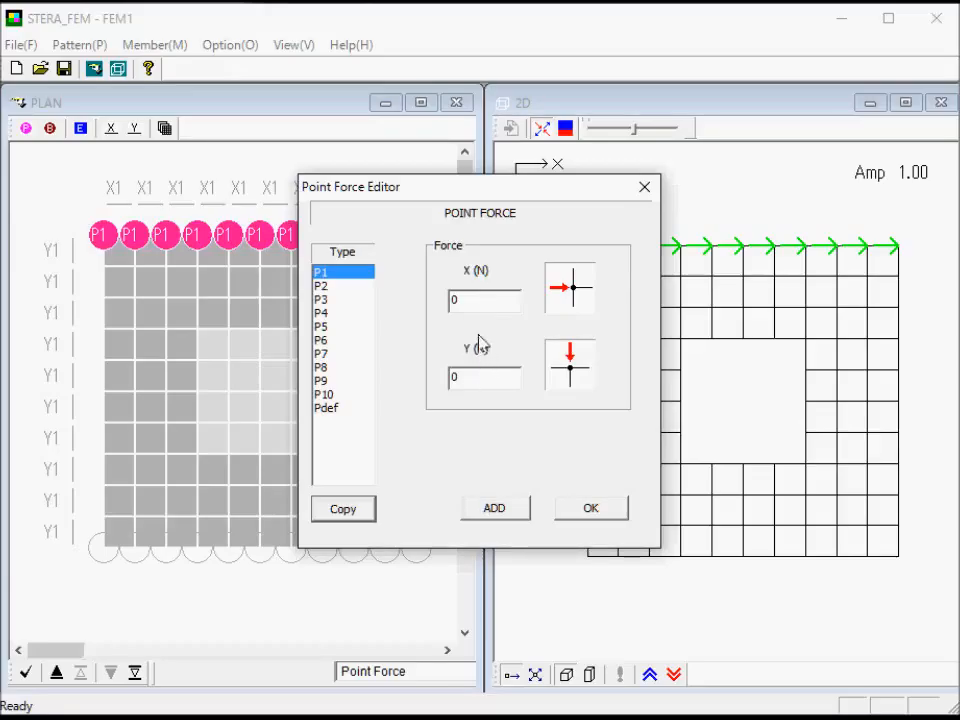
{"action": "left_click", "coordinate": [475, 300]}
{"action": "left_click_drag", "start_coordinate": [475, 300], "coordinate": [435, 306]}
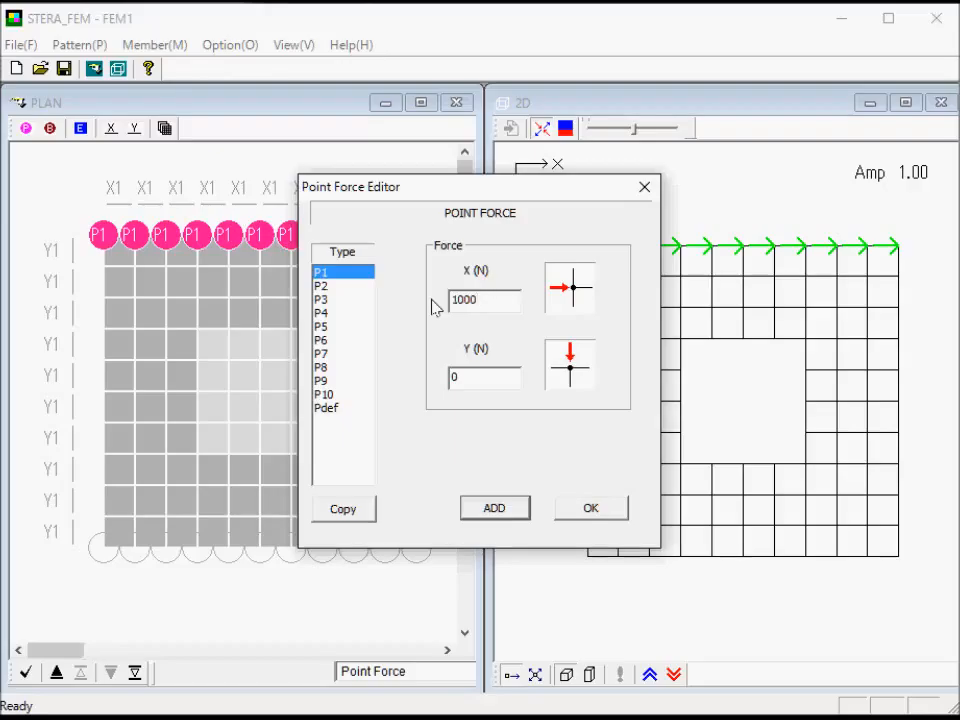
{"action": "left_click", "coordinate": [589, 508]}
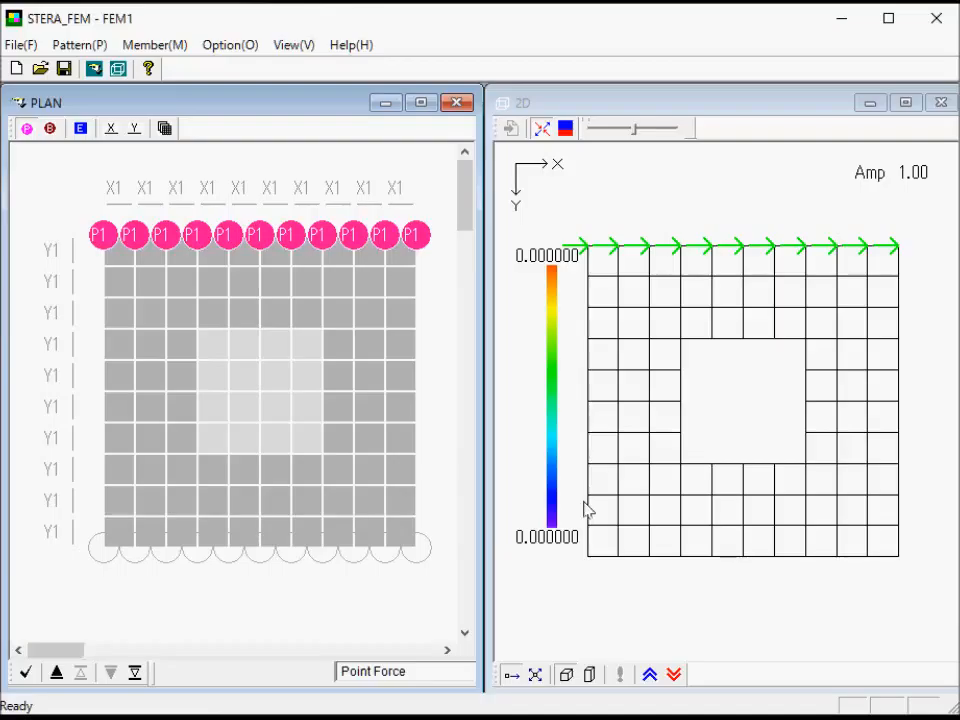
Step: Run the analysis of the plate and amplify the displayed deformation to 2048
{"action": "left_click", "coordinate": [591, 676]}
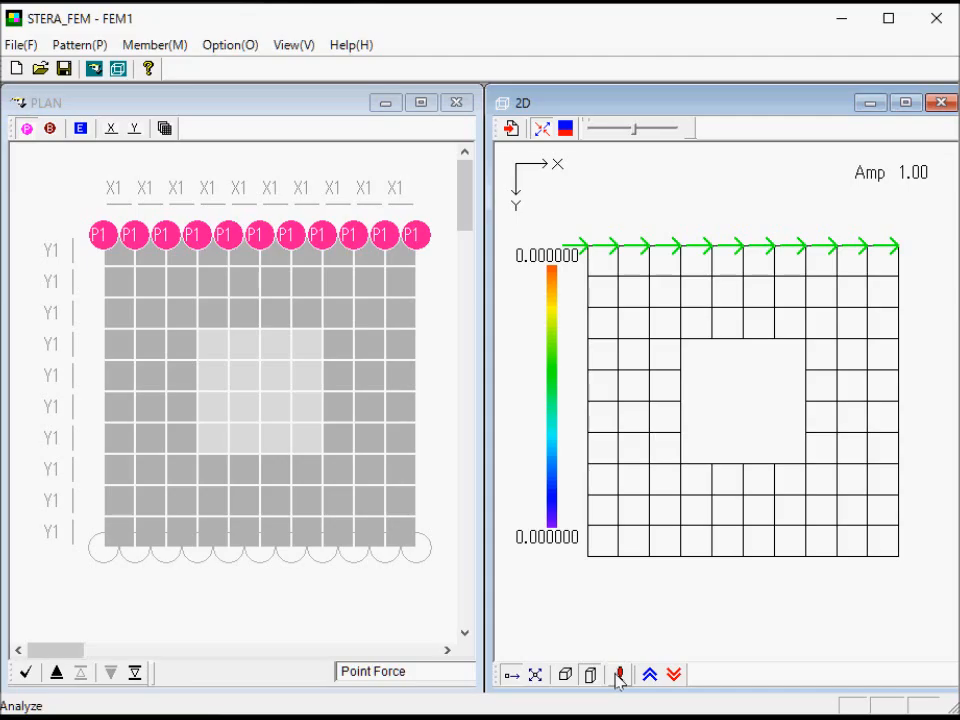
{"action": "left_click", "coordinate": [620, 676]}
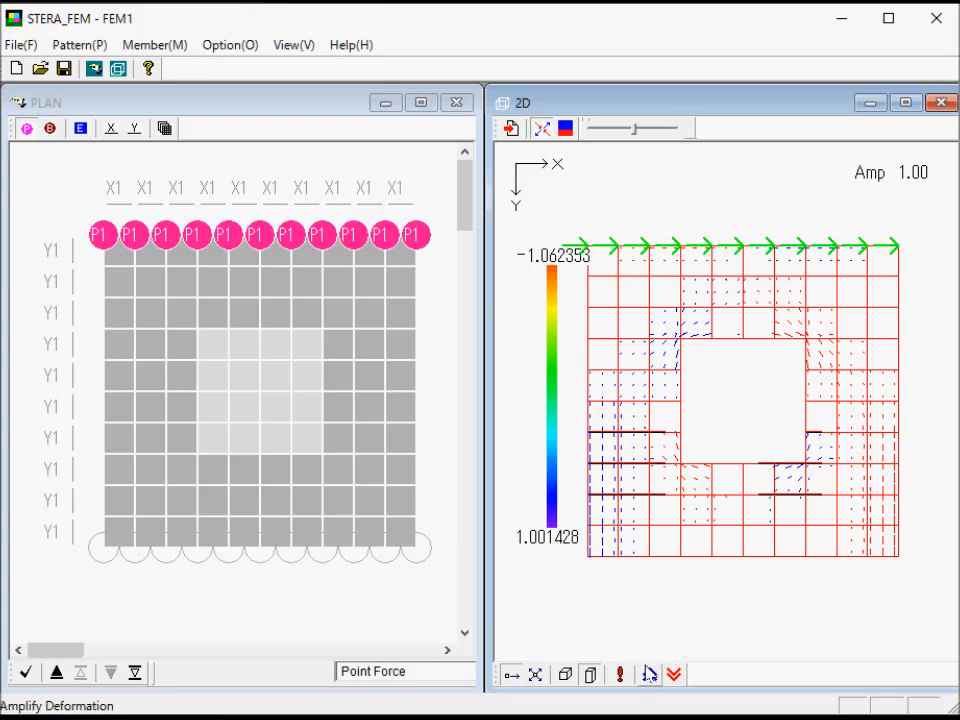
{"action": "left_click", "coordinate": [649, 677]}
{"action": "left_click", "coordinate": [649, 677]}
{"action": "left_click", "coordinate": [649, 677]}
{"action": "left_click", "coordinate": [649, 677]}
{"action": "left_click", "coordinate": [649, 677]}
{"action": "left_click", "coordinate": [649, 677]}
{"action": "left_click", "coordinate": [649, 677]}
{"action": "left_click", "coordinate": [649, 677]}
{"action": "left_click", "coordinate": [649, 677]}
{"action": "left_click", "coordinate": [649, 677]}
{"action": "left_click", "coordinate": [649, 677]}
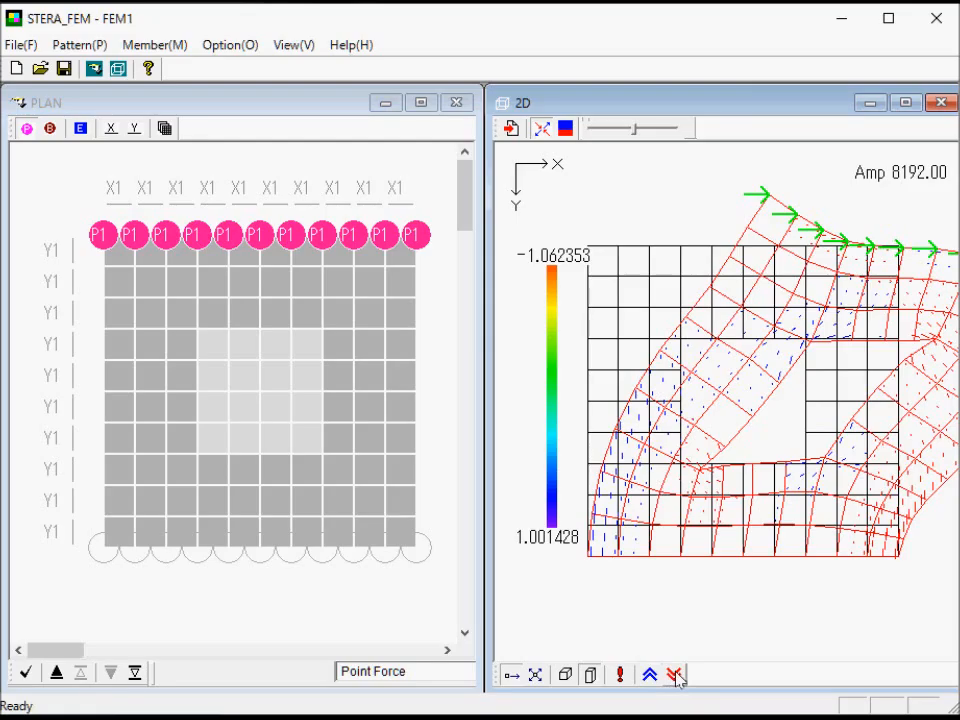
{"action": "left_click", "coordinate": [674, 676]}
{"action": "left_click", "coordinate": [675, 676]}
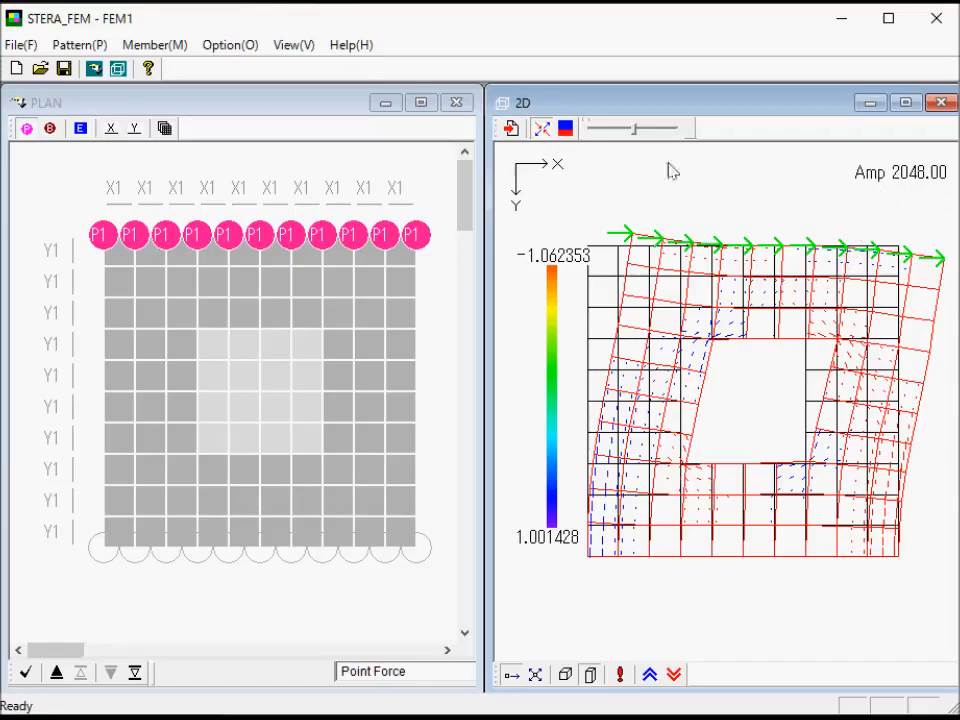
Step: Toggle the stress lines off and on again, and enlarge them on the deformed plate
{"action": "left_click", "coordinate": [541, 131]}
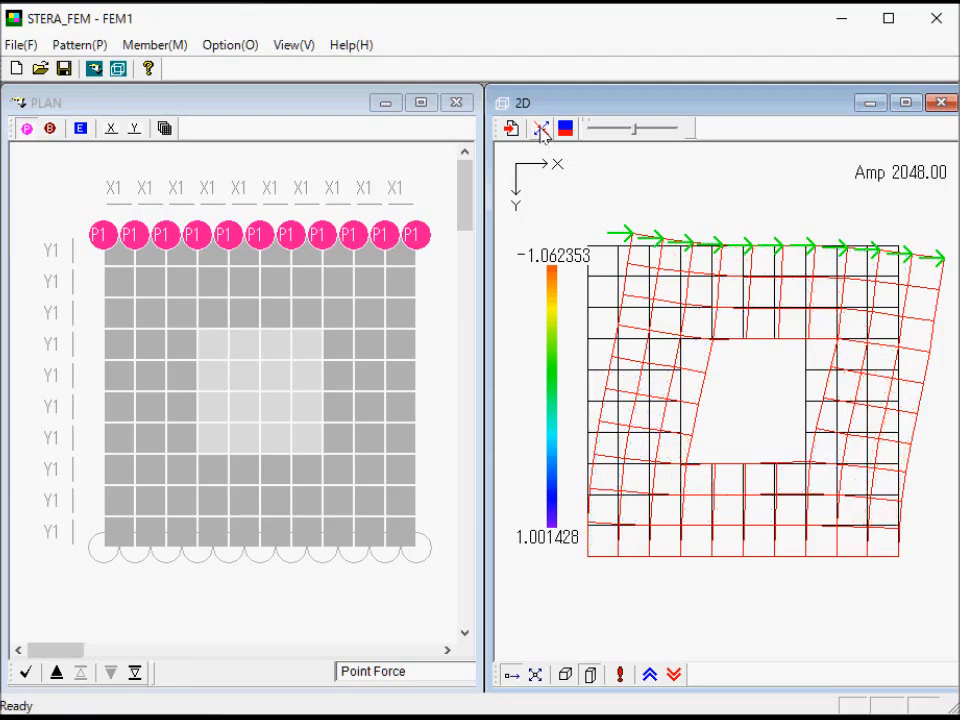
{"action": "left_click", "coordinate": [541, 131]}
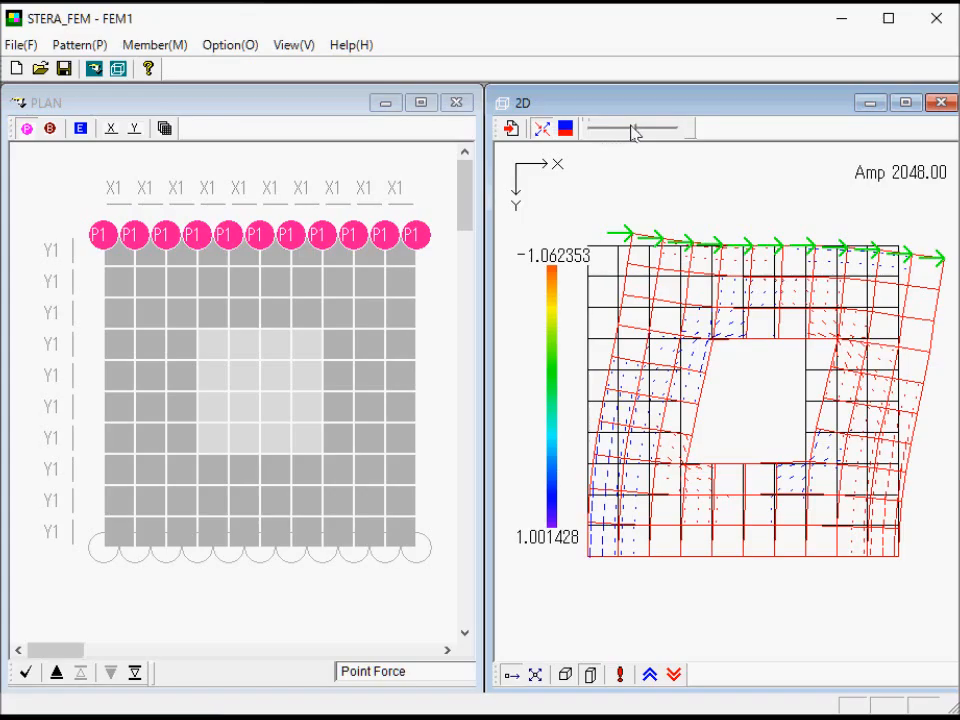
{"action": "left_click_drag", "start_coordinate": [633, 133], "coordinate": [658, 140]}
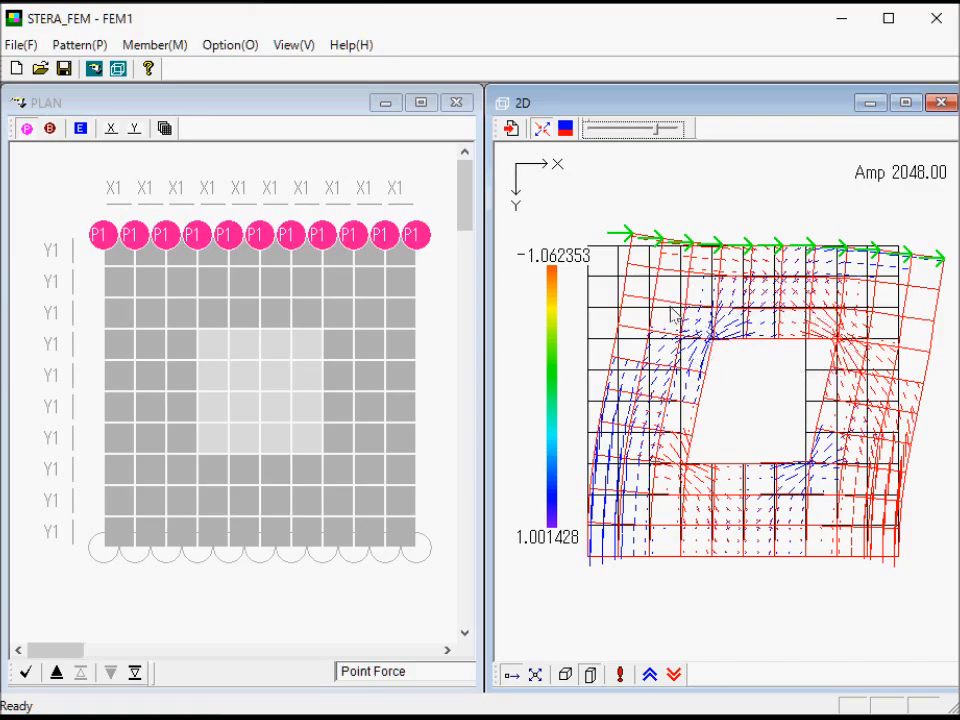
Step: Draw the color stress contour on the deformed plate and examine the stress lines around the opening's upper corners up close
{"action": "left_click", "coordinate": [566, 130]}
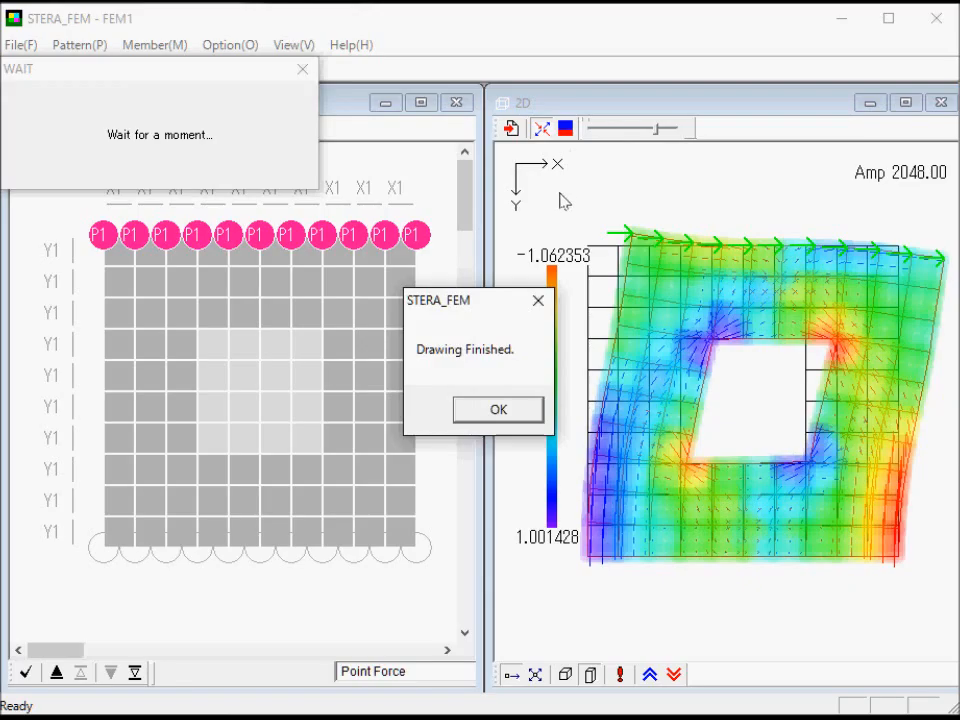
{"action": "left_click", "coordinate": [498, 410]}
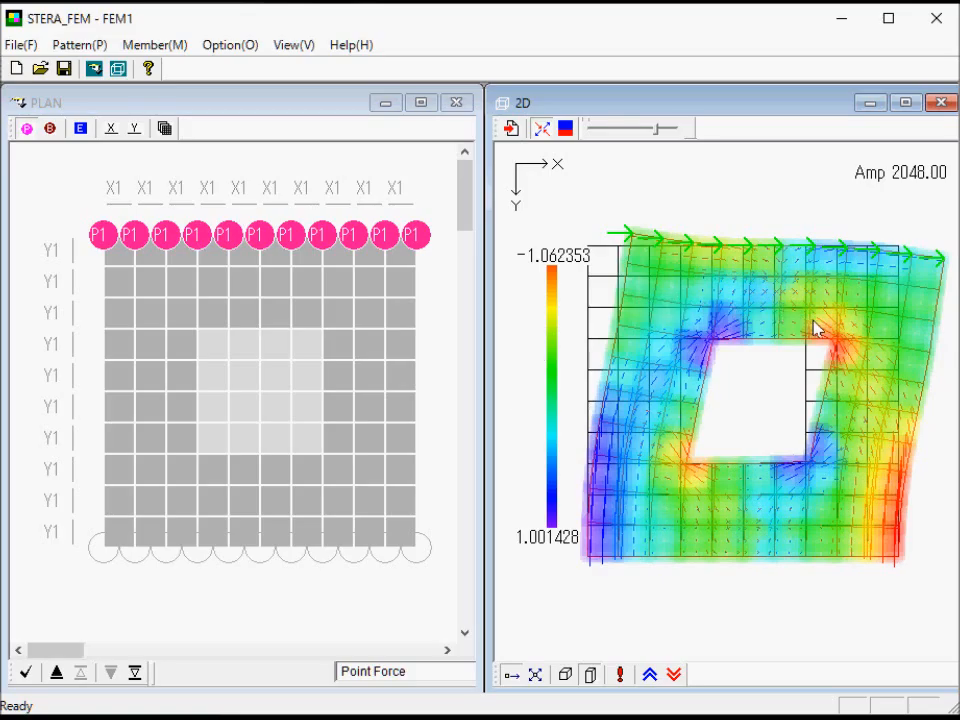
{"action": "right_click_drag", "start_coordinate": [638, 279], "coordinate": [712, 350]}
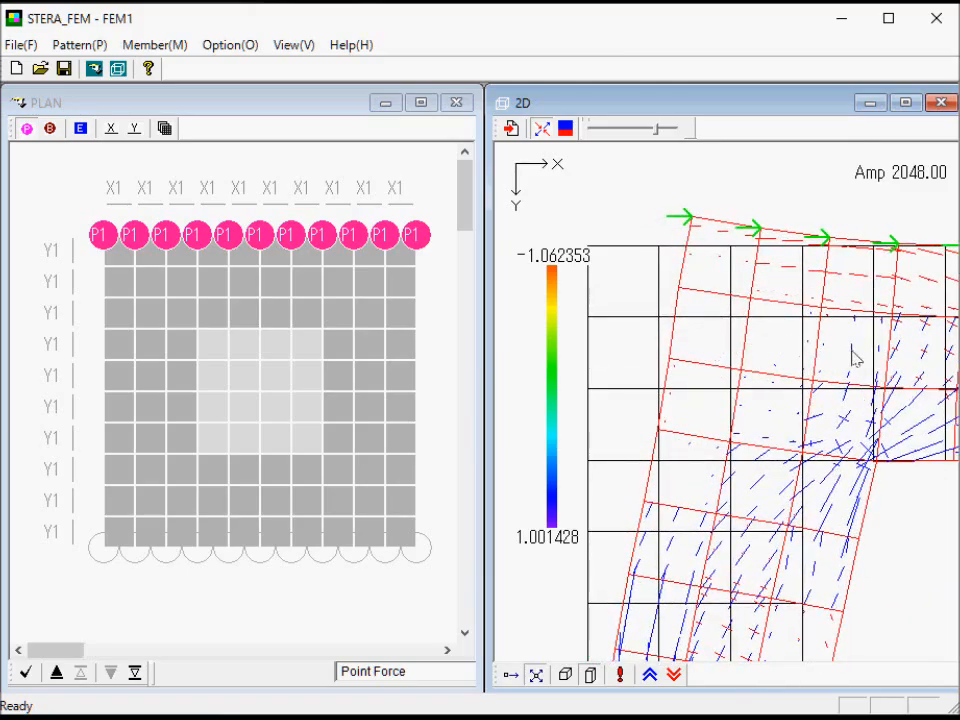
{"action": "left_click_drag", "start_coordinate": [897, 372], "coordinate": [524, 352]}
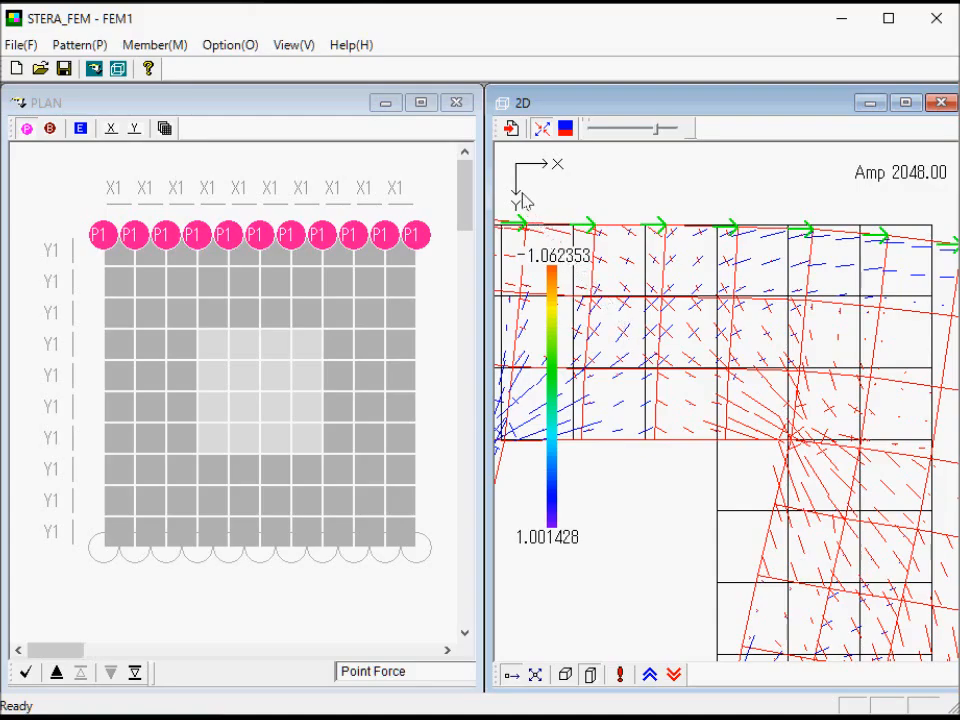
Step: Output the analysis results as text, review the output_response file down to the principal stresses at the Gauss points, and close it
{"action": "left_click", "coordinate": [511, 130]}
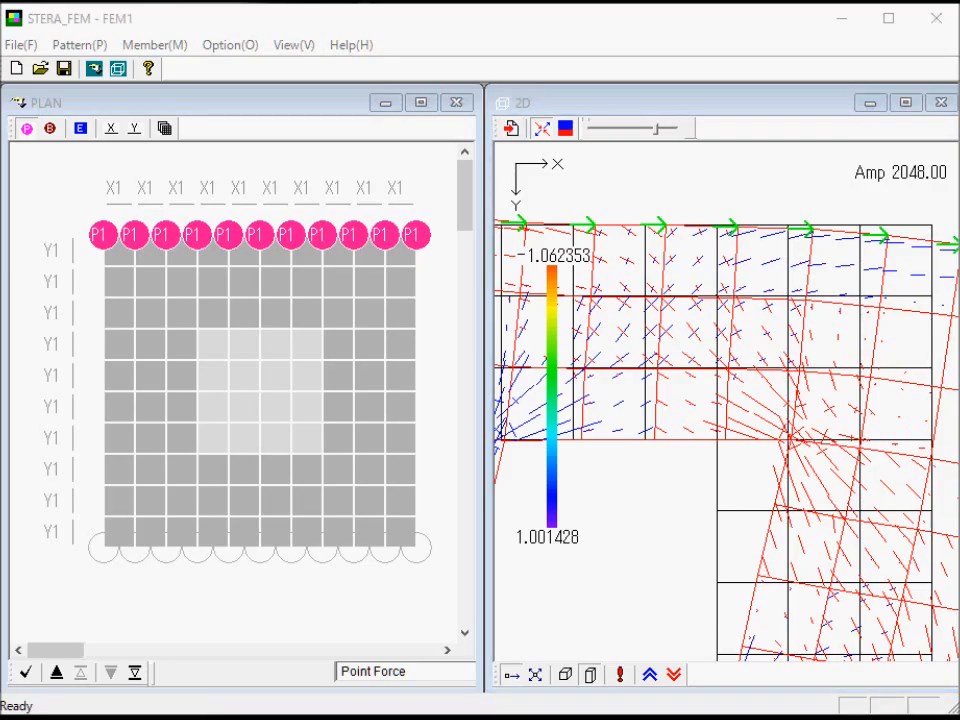
{"action": "left_click_drag", "start_coordinate": [0, 0], "coordinate": [660, 163]}
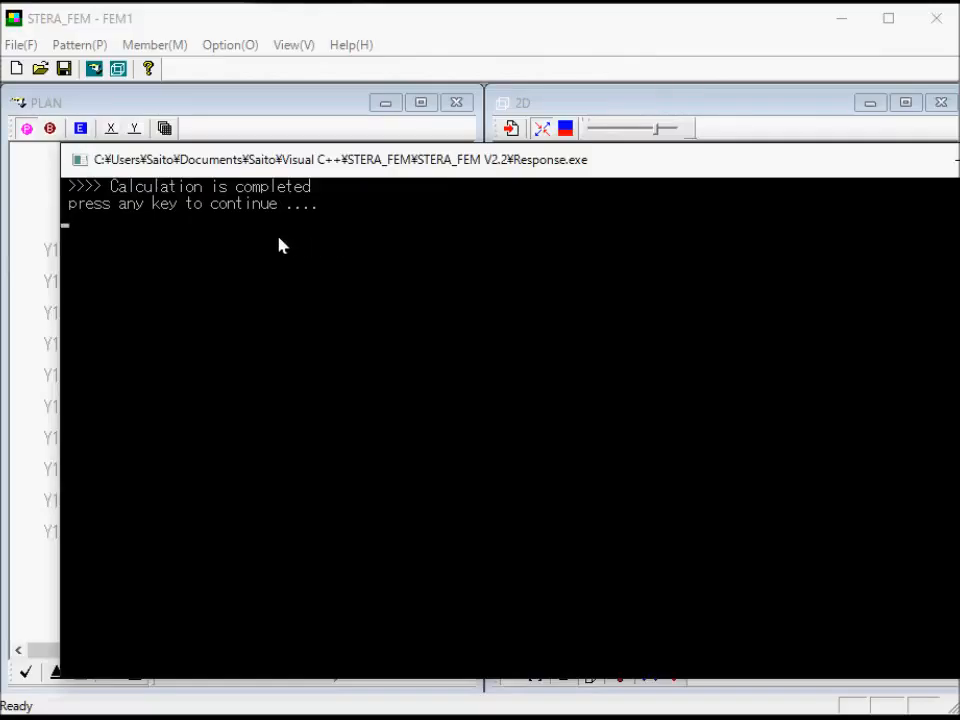
{"action": "key", "text": "Return"}
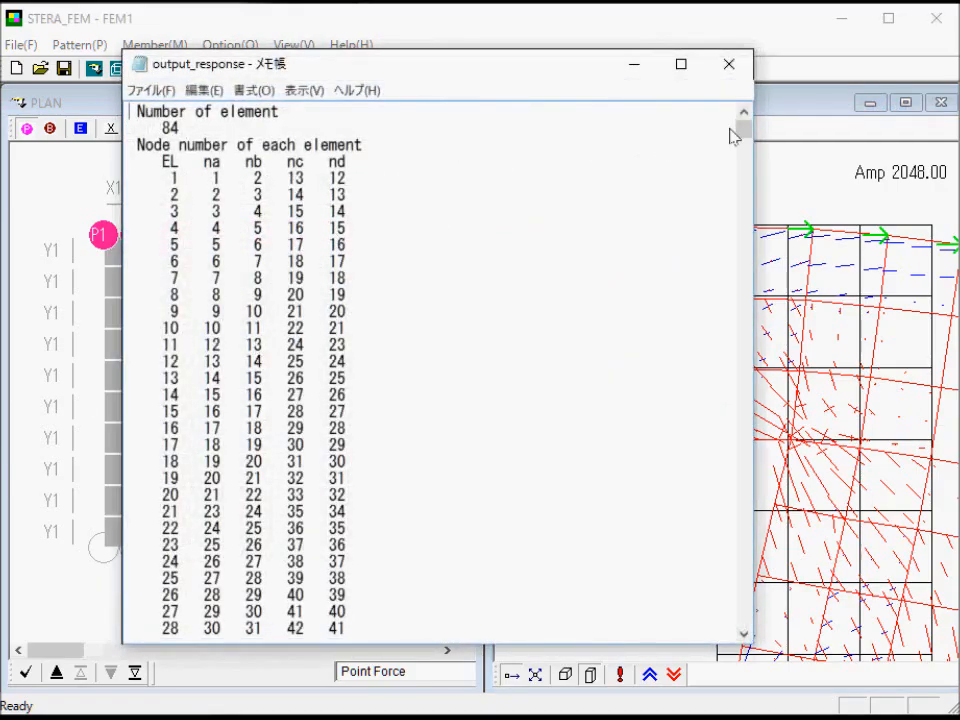
{"action": "left_click_drag", "start_coordinate": [739, 129], "coordinate": [743, 255]}
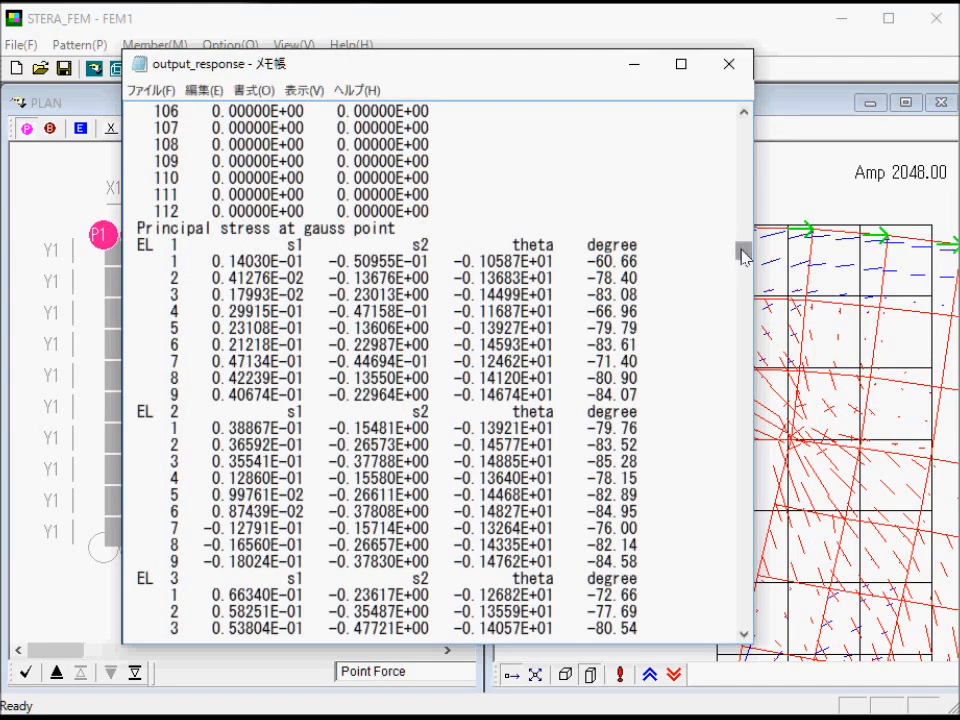
{"action": "left_click", "coordinate": [731, 66]}
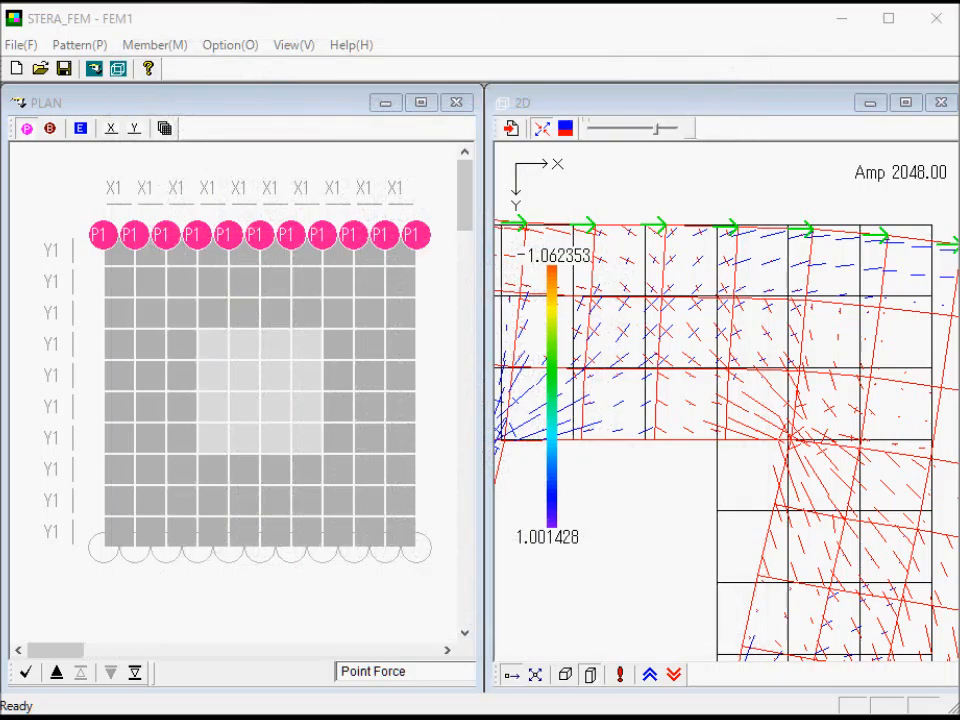